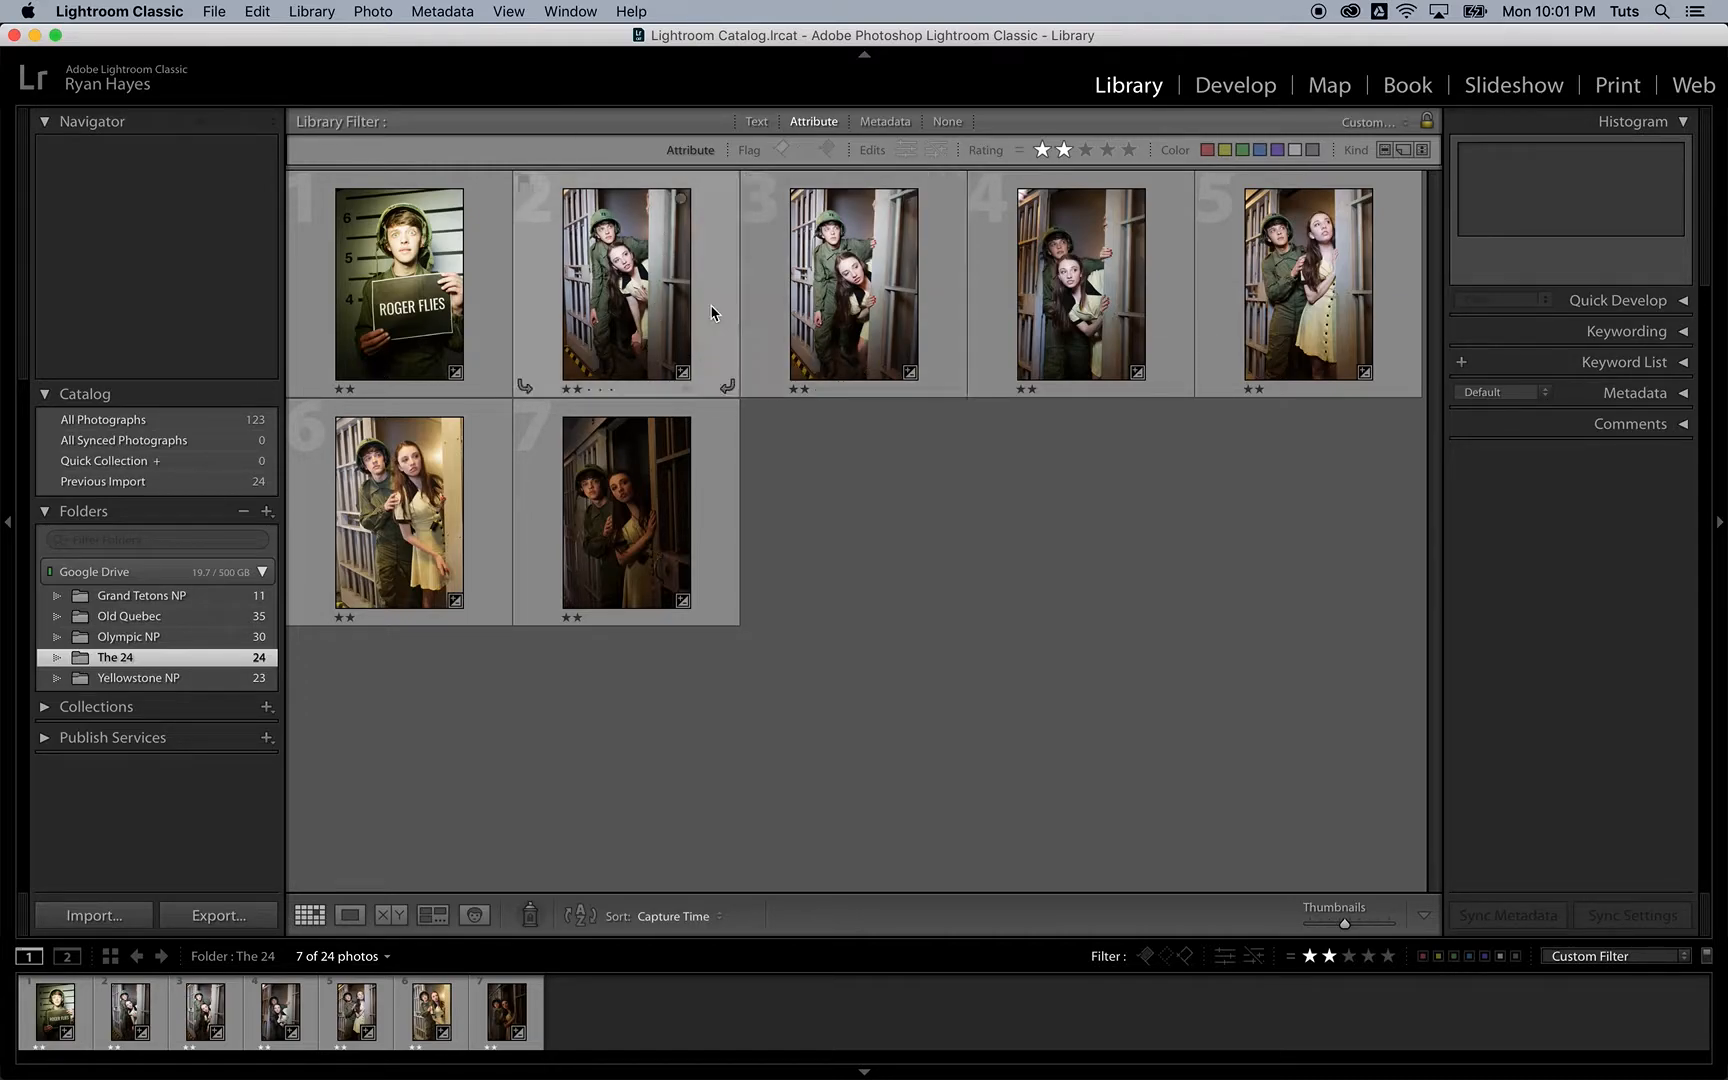
Step: Open the second photo in Develop and activate the Crop & Straighten tool
click(640, 302)
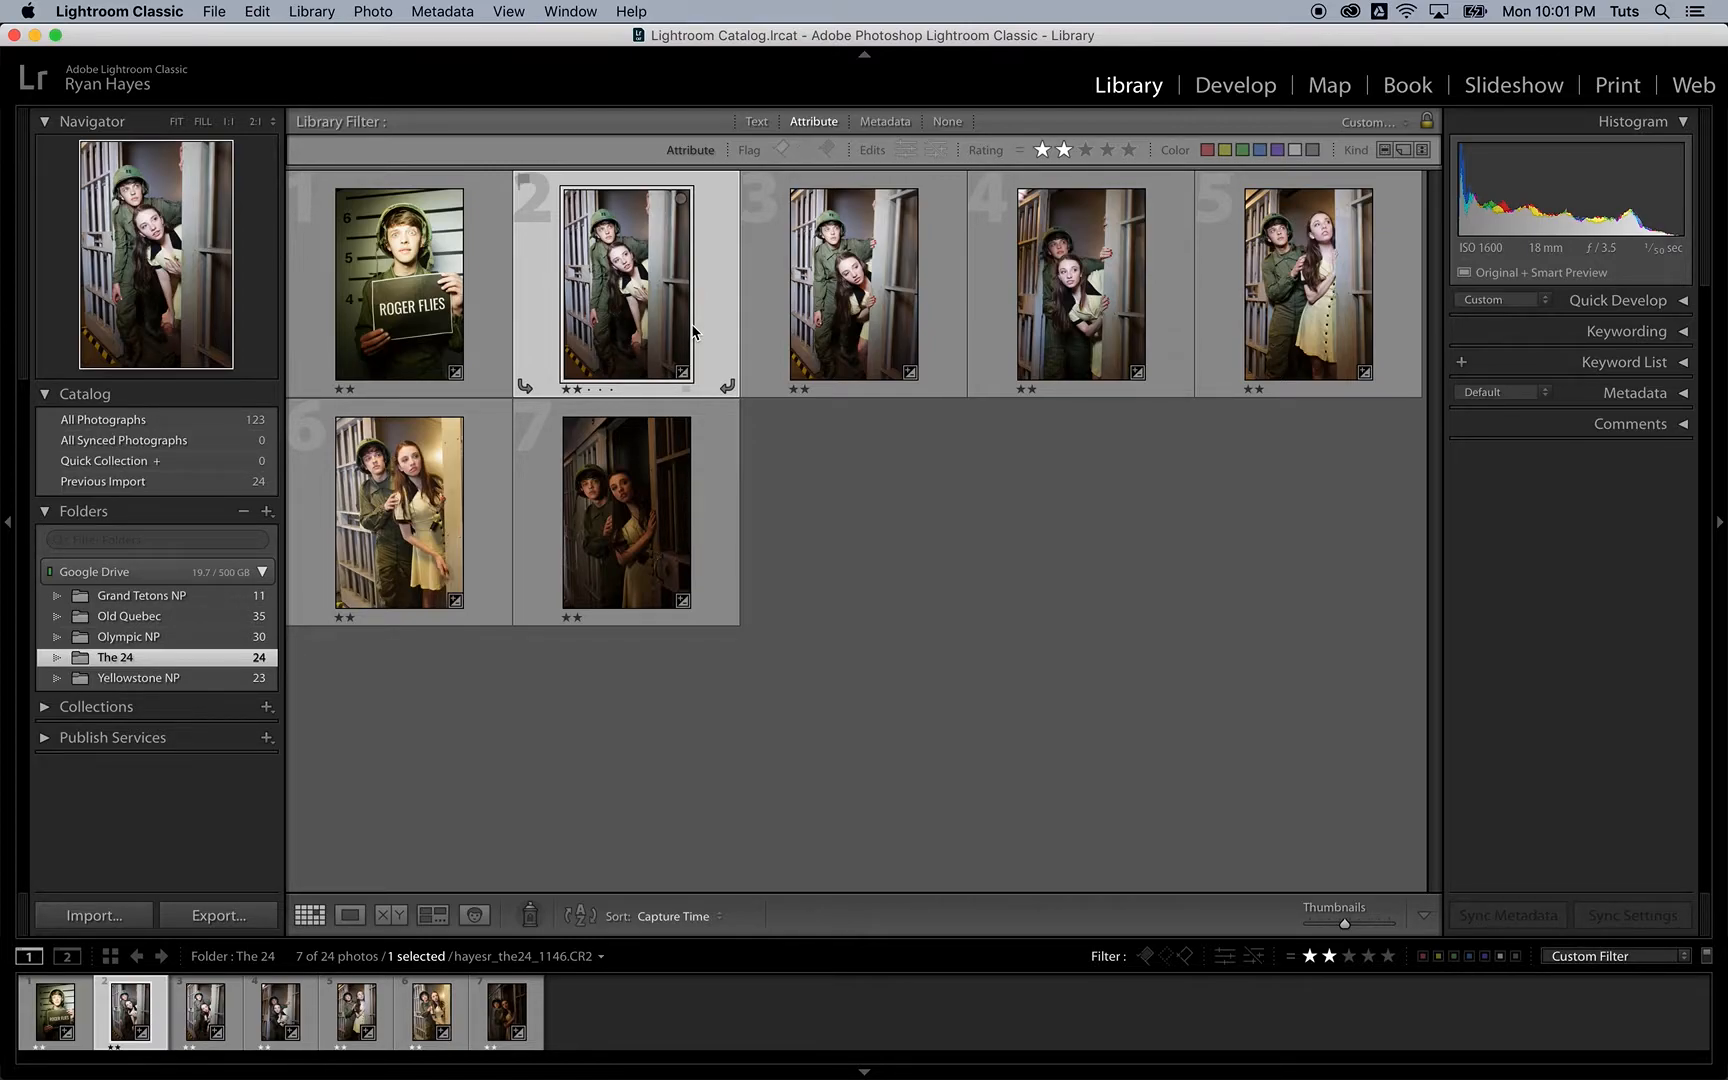
key(d)
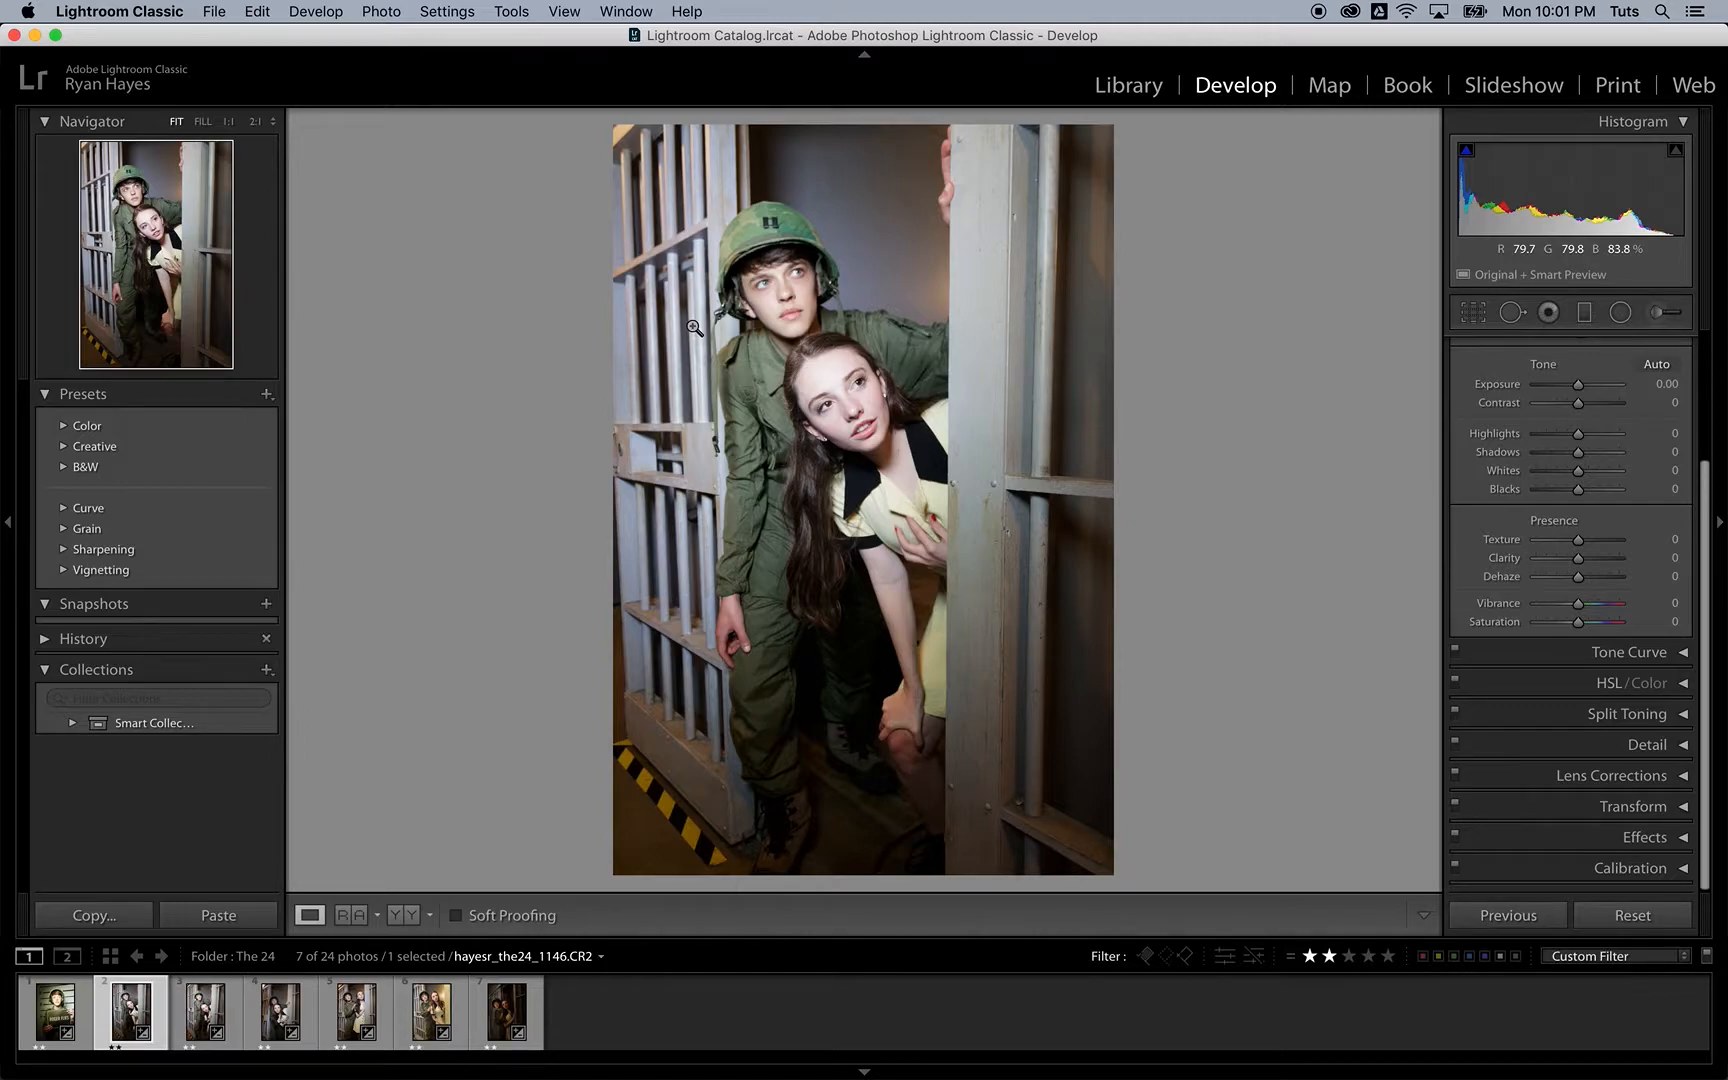
click(1472, 313)
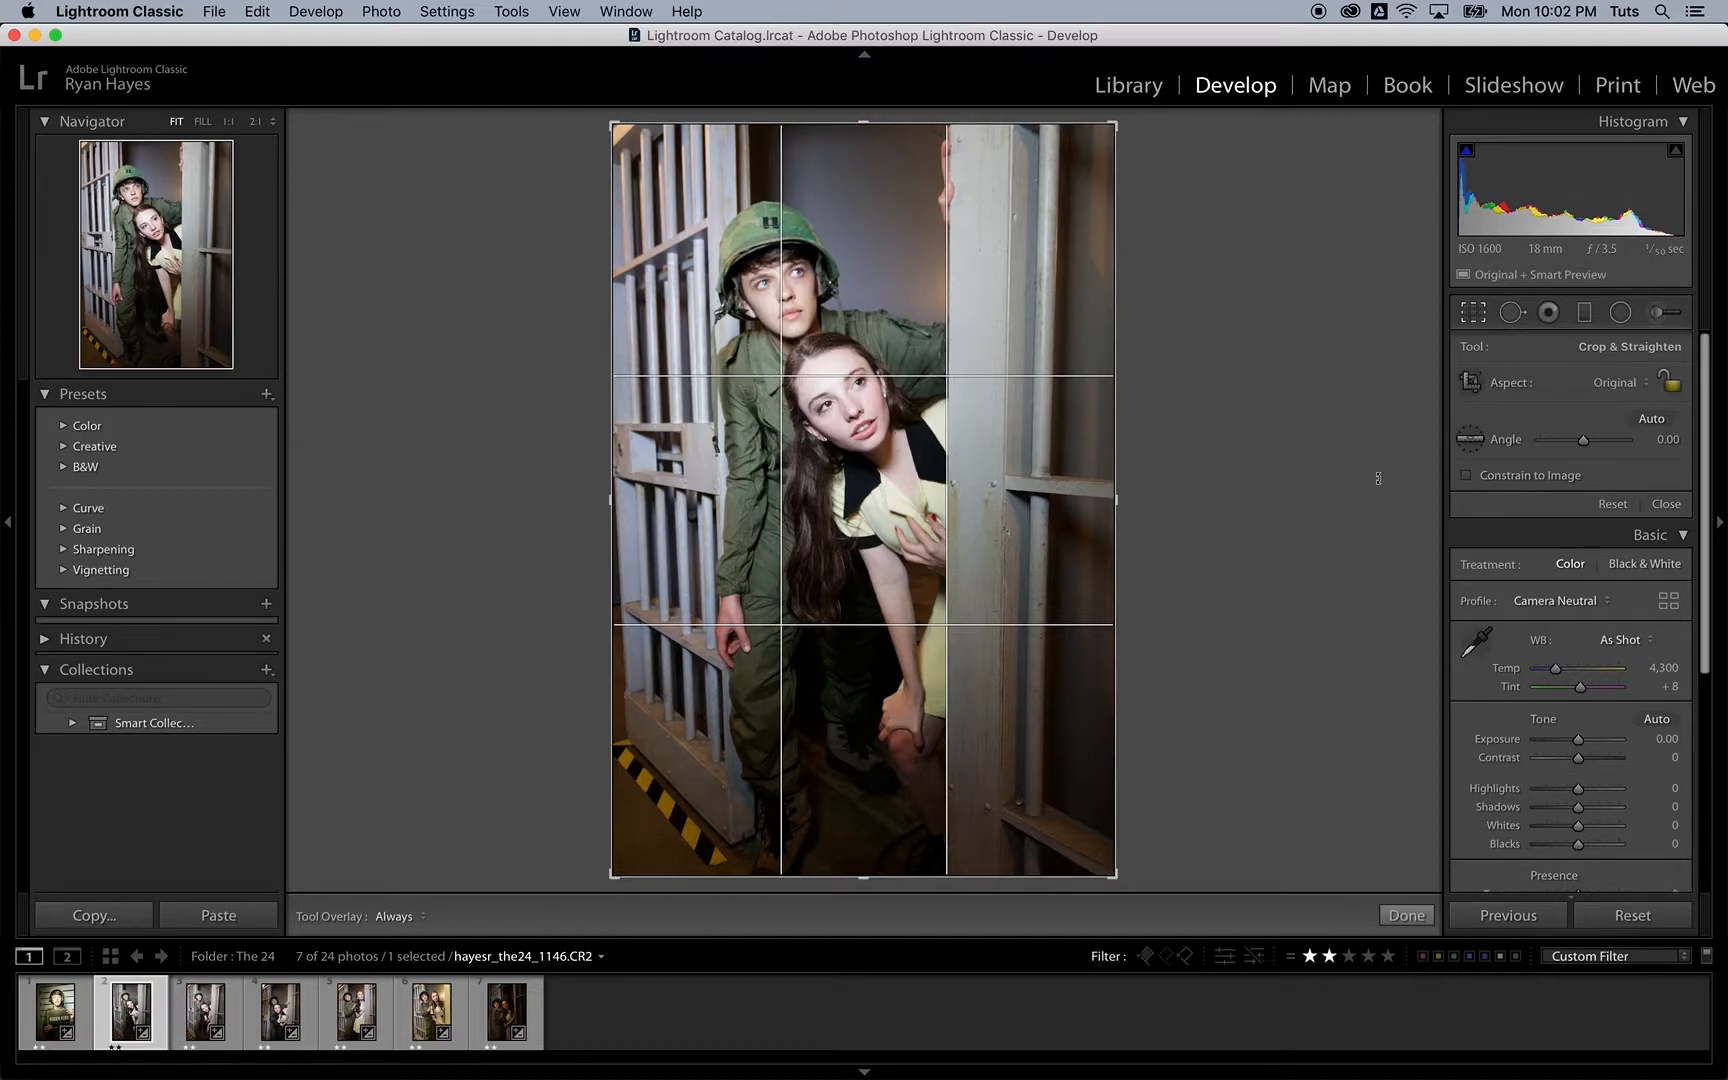
Step: Cycle through the crop guide overlays, including diagonals, triangles, golden spiral and aspect ratios, up to the fine grid
key(o)
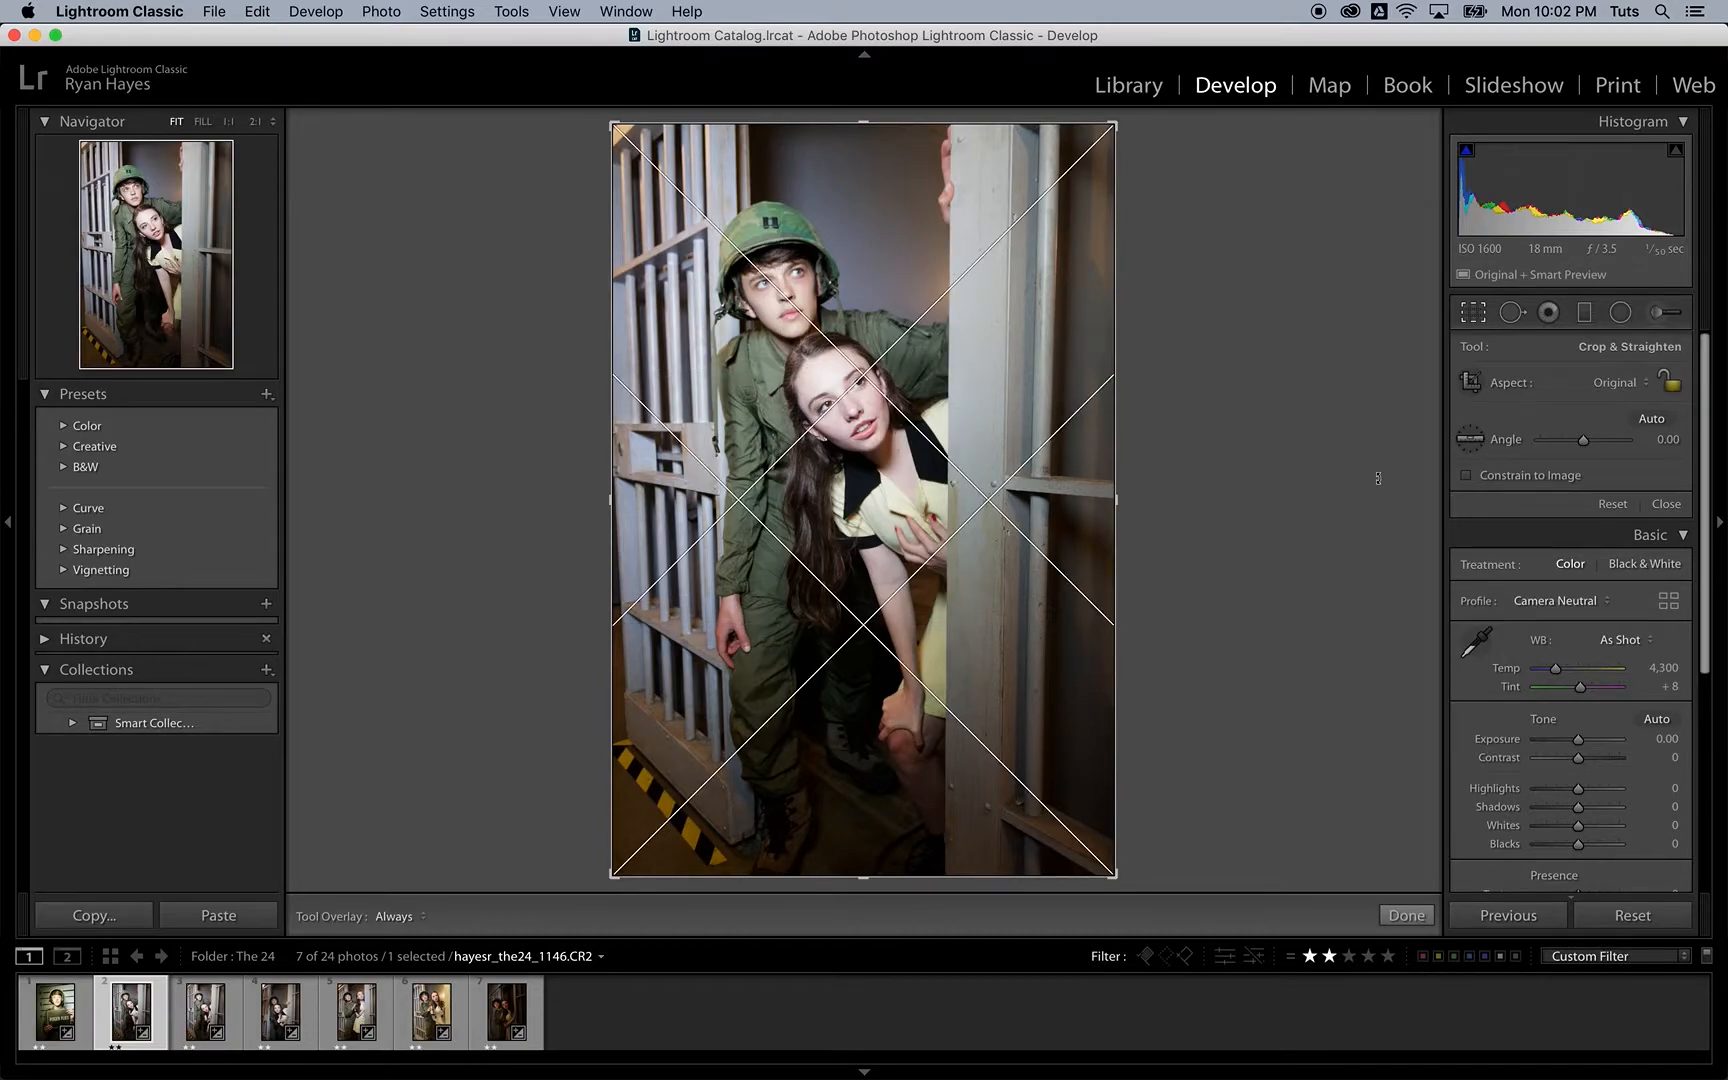
key(o)
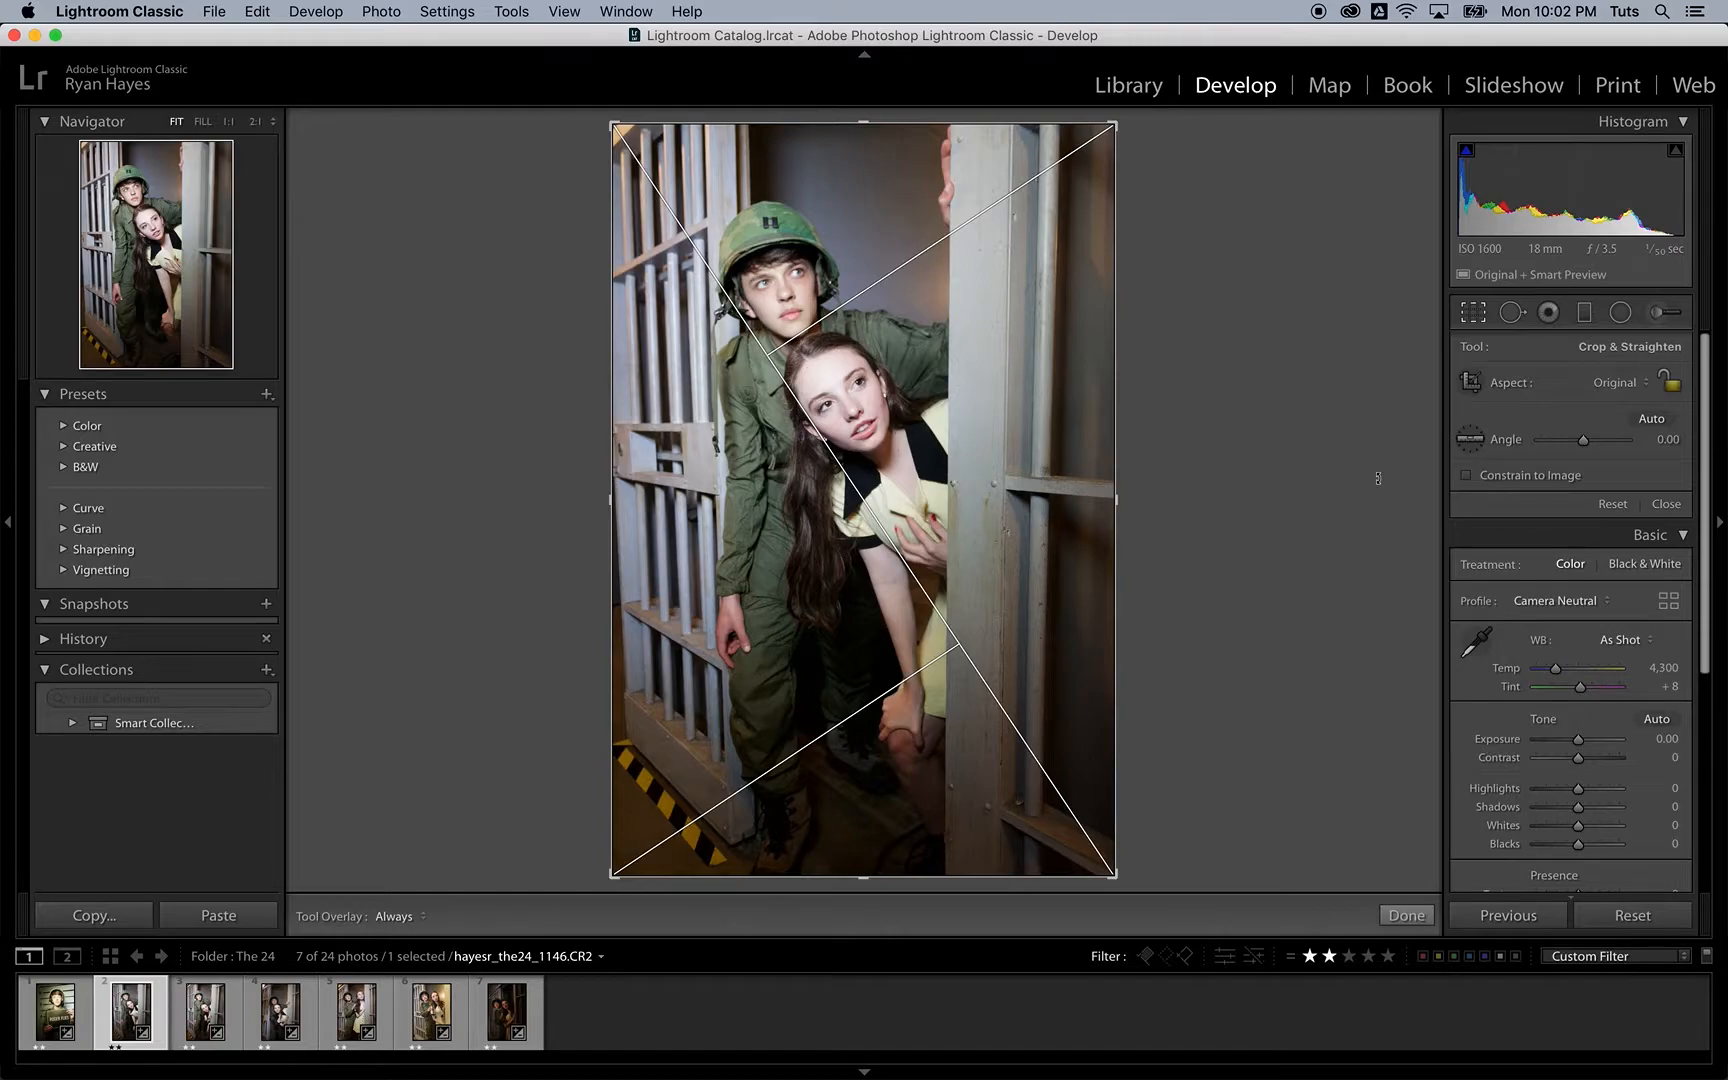
key(o)
key(o)
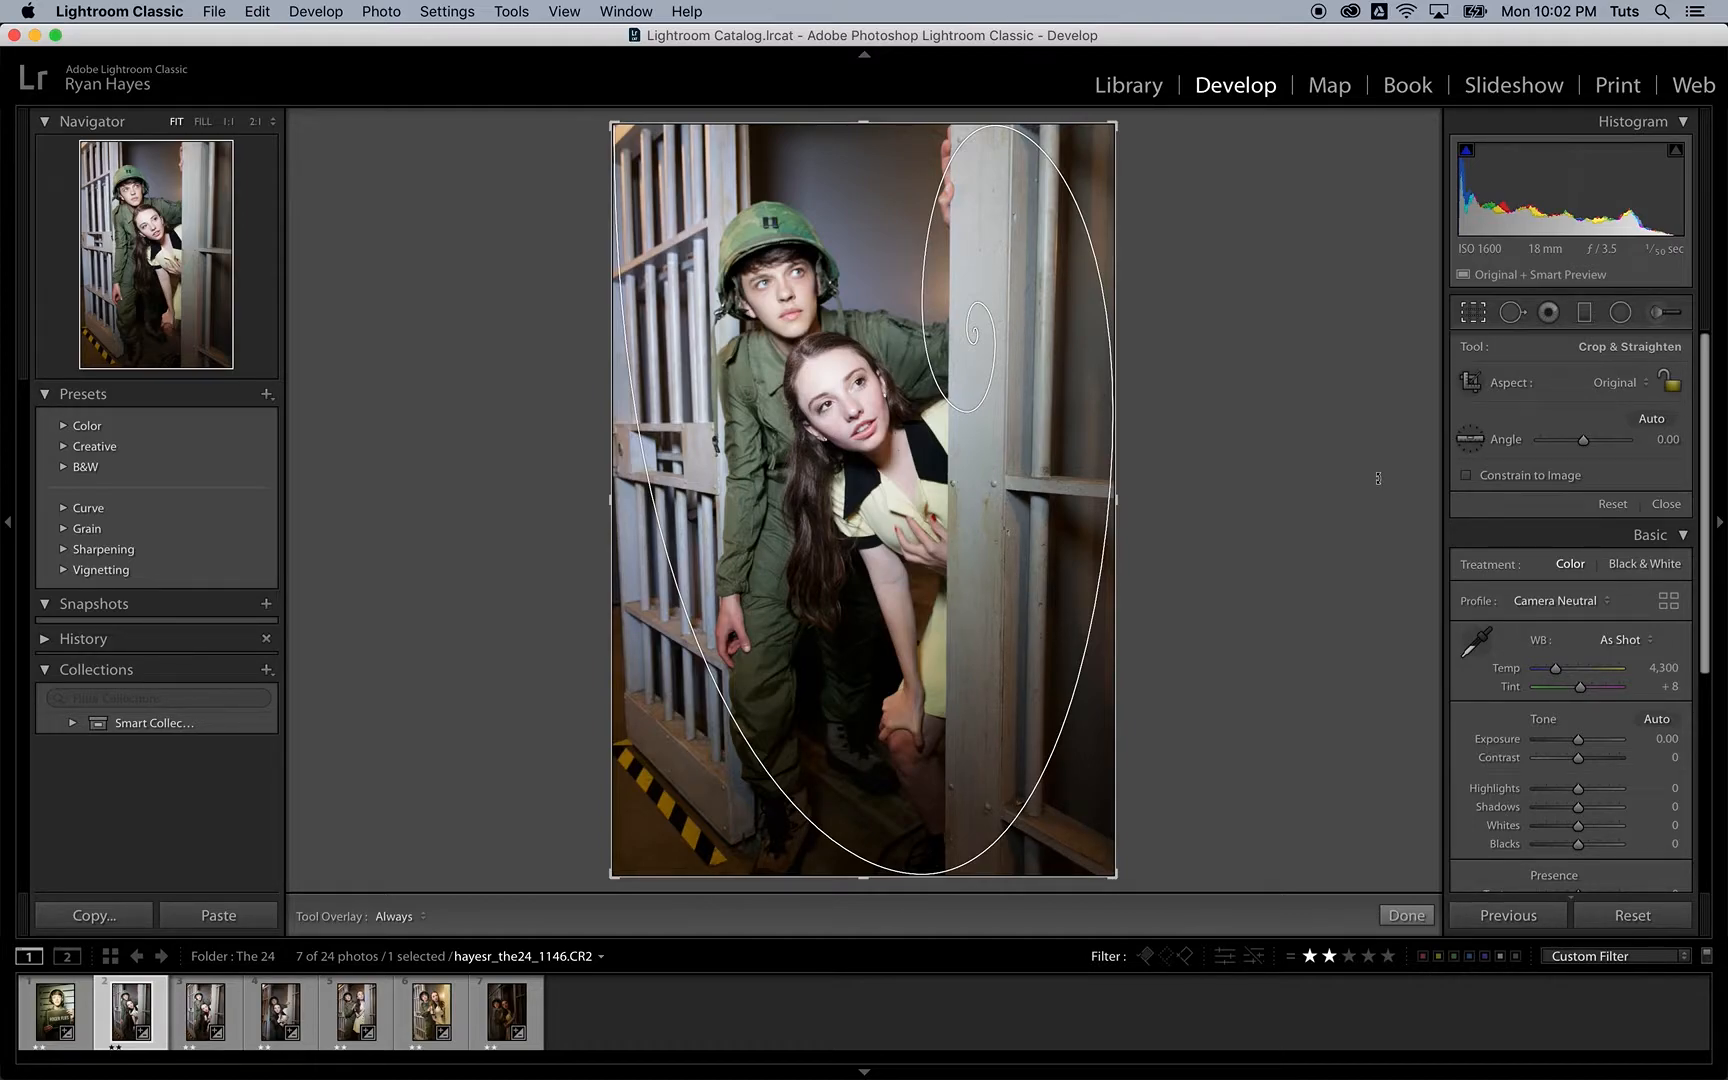
key(o)
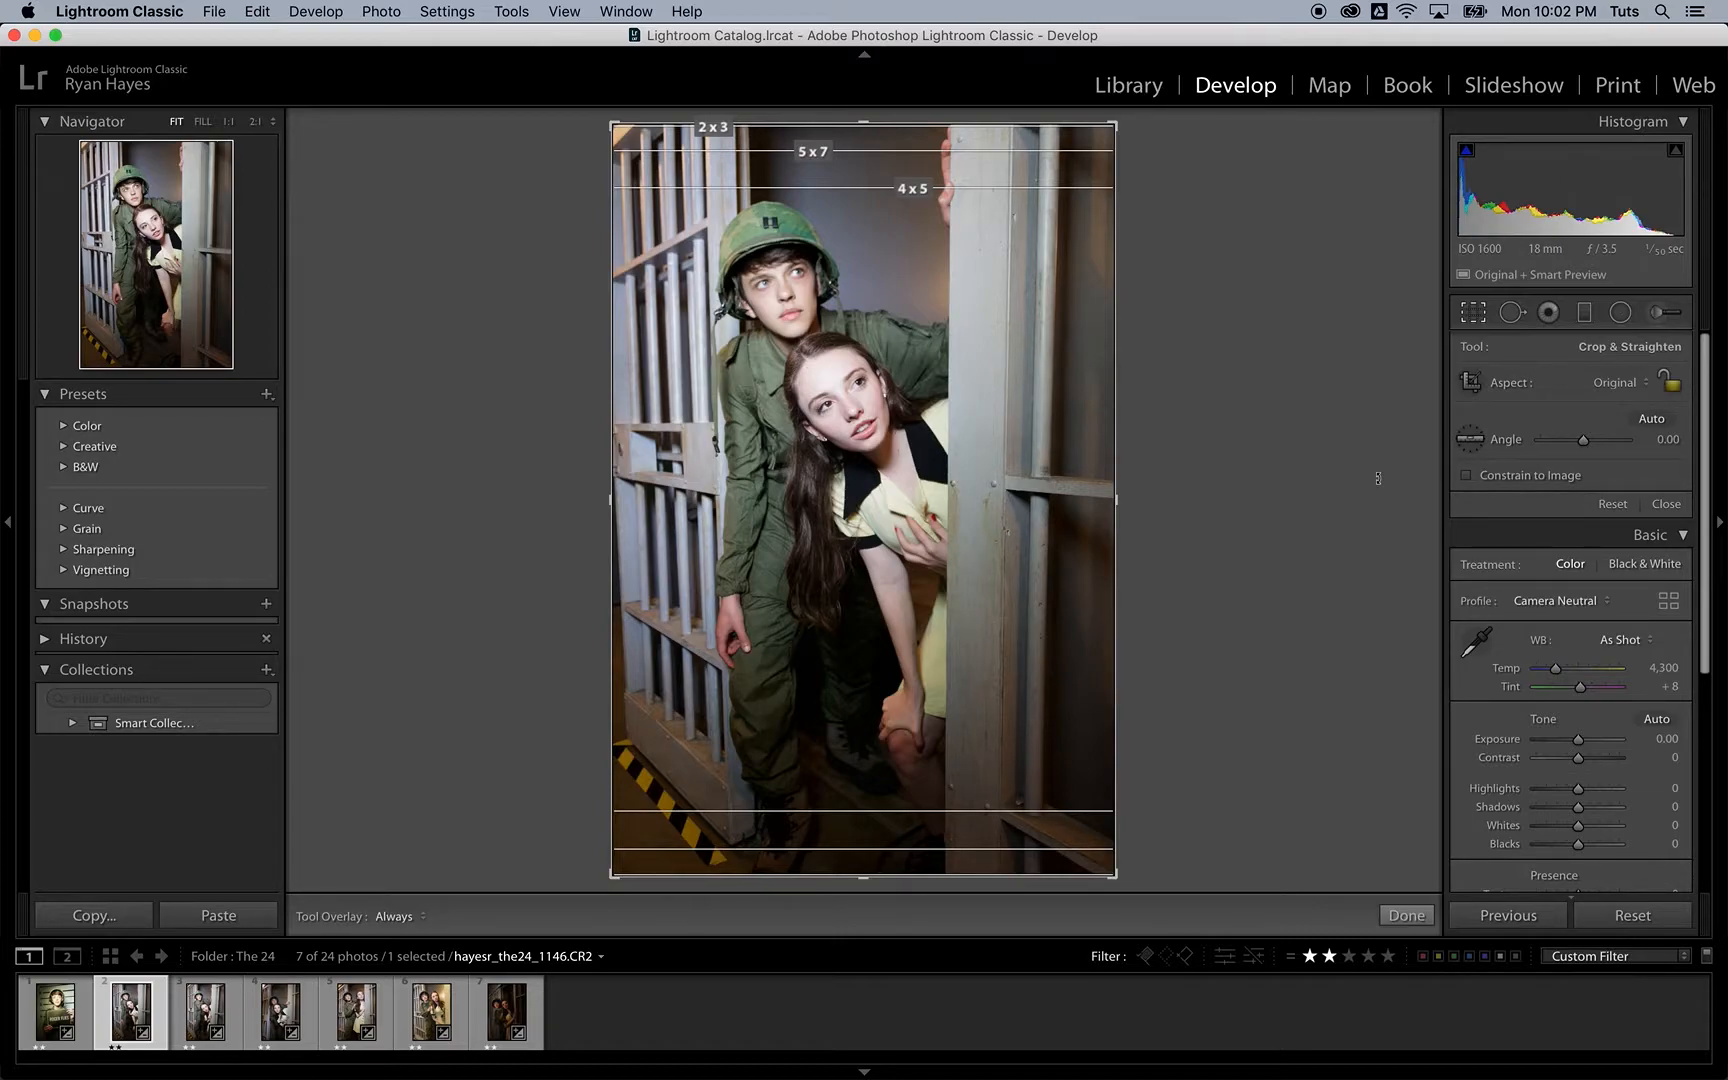
key(o)
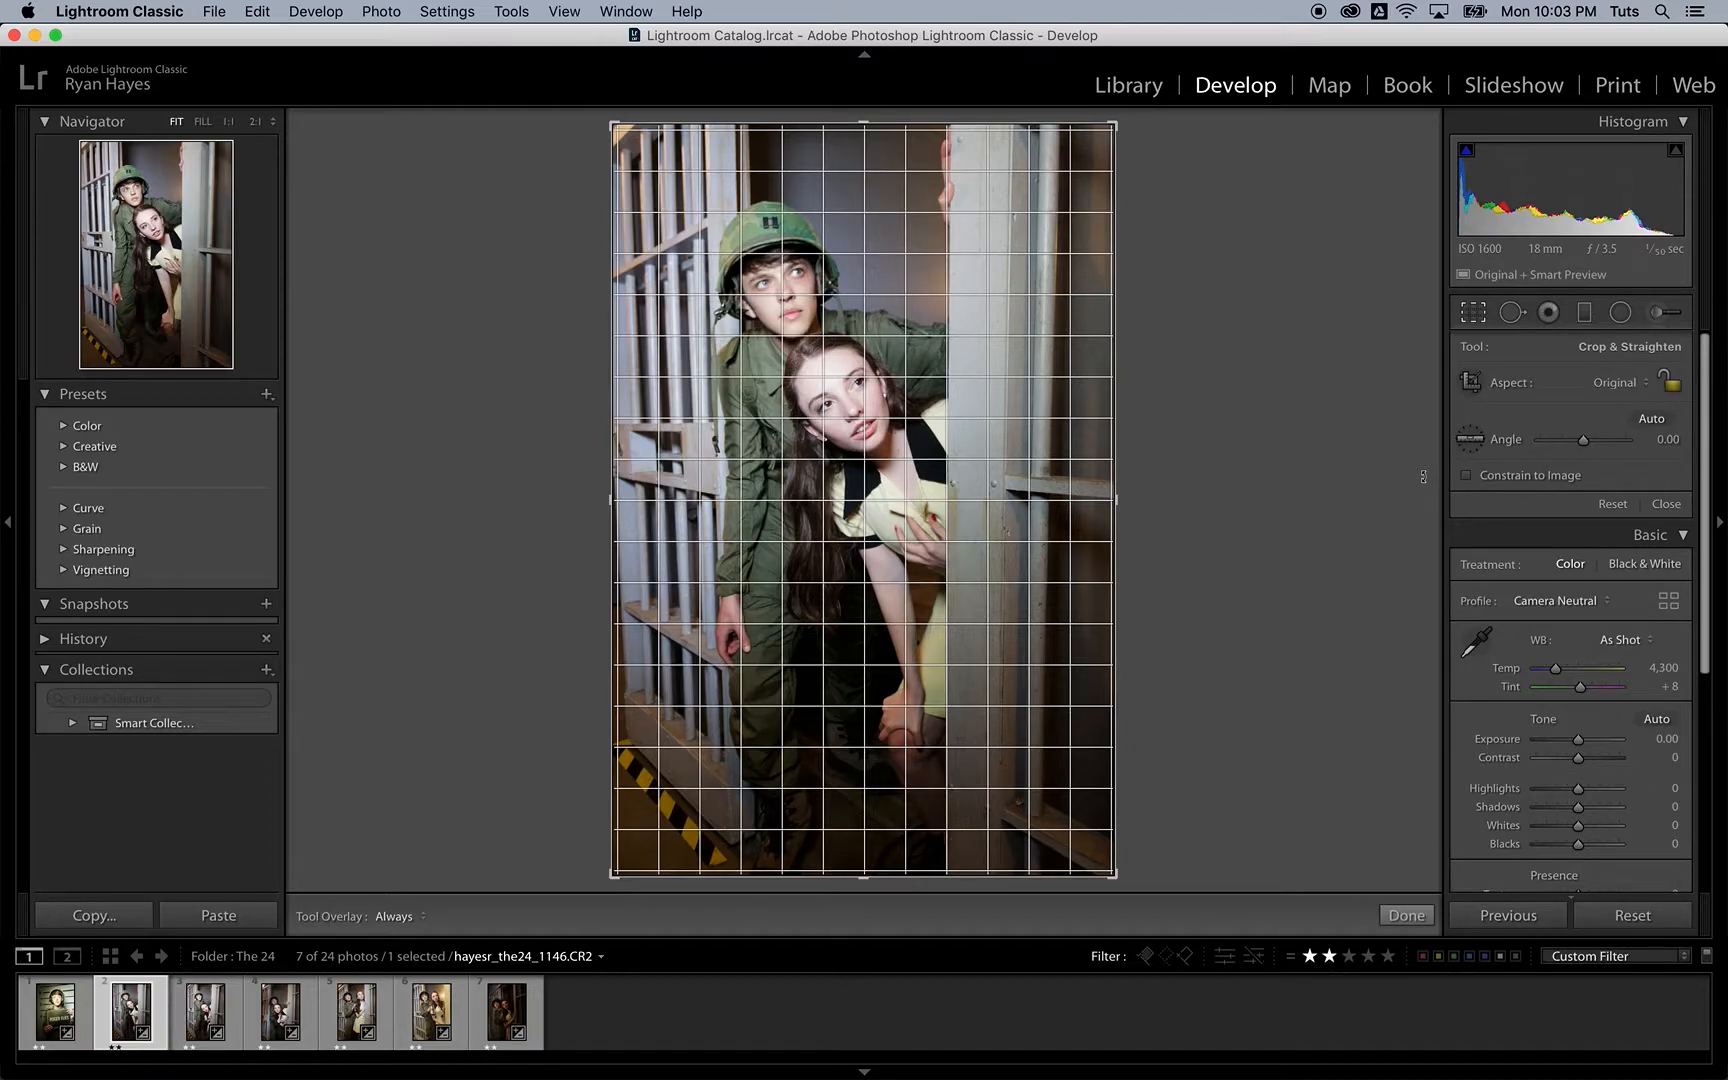
Step: Try straightening the photo along the horizontal crossbar beside the door post, apply the rotation, and undo it
click(1470, 442)
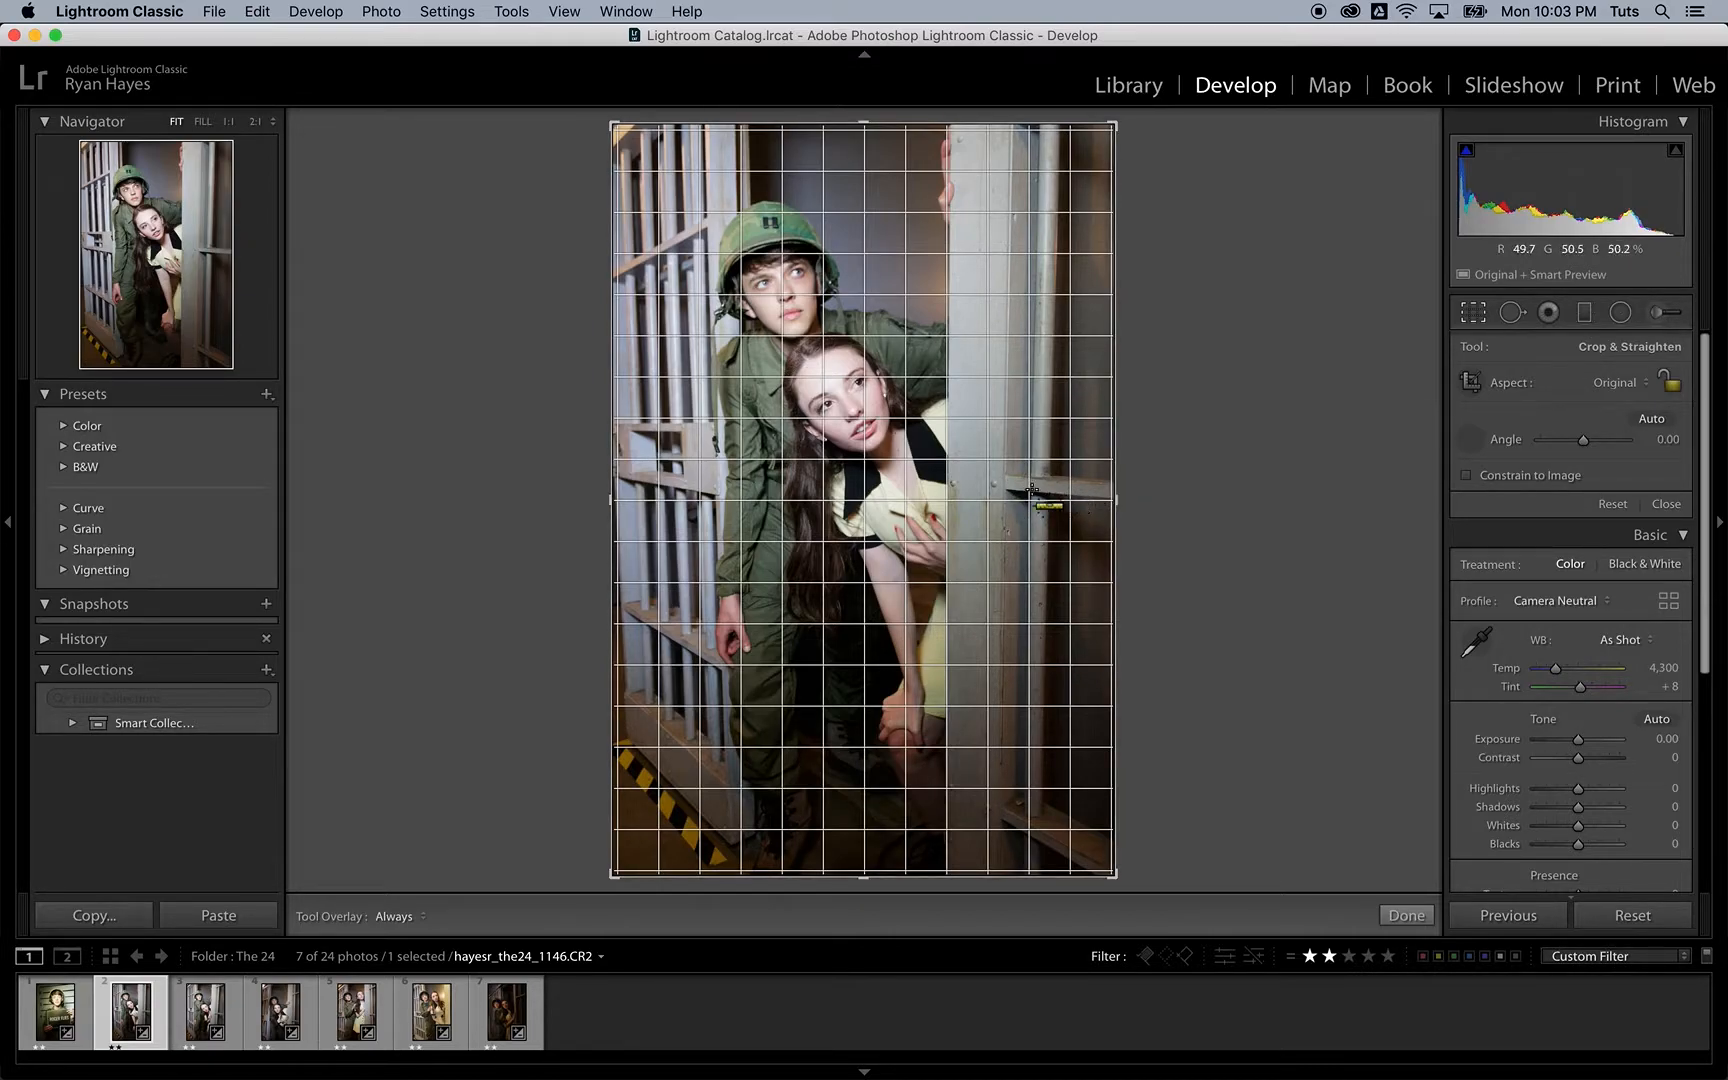
drag(1004, 477, 1117, 484)
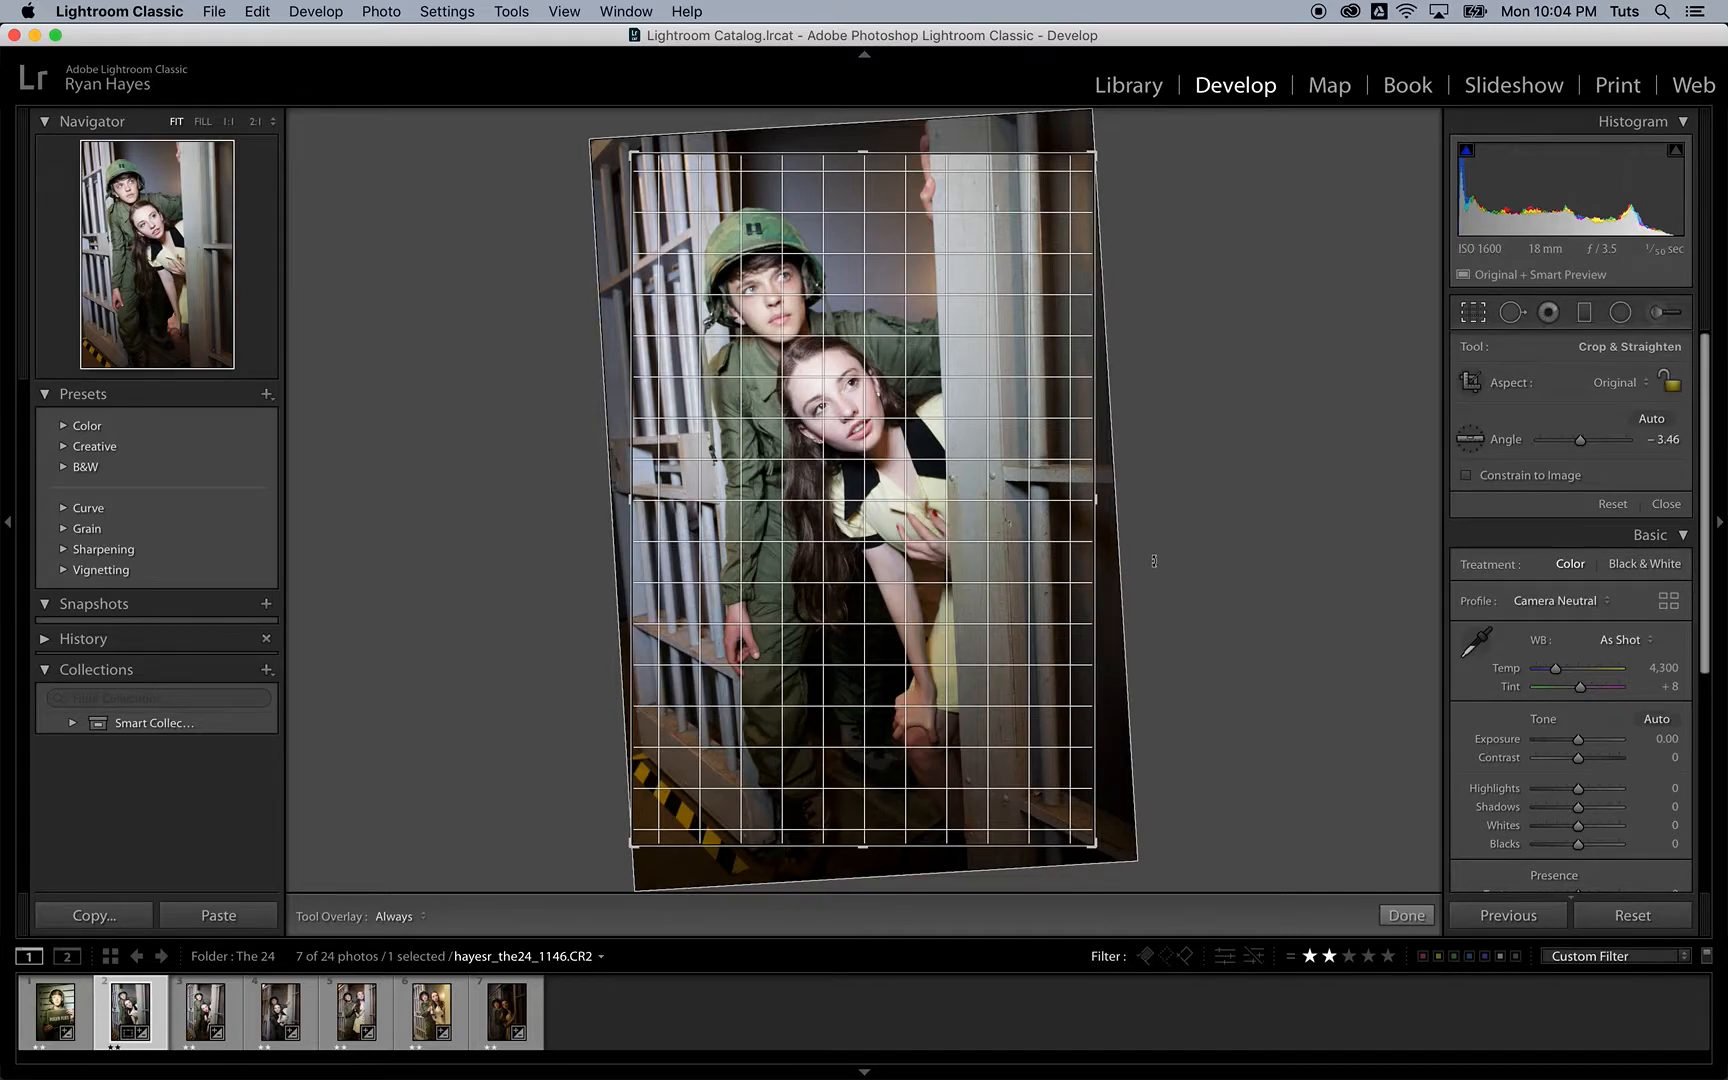
key(Return)
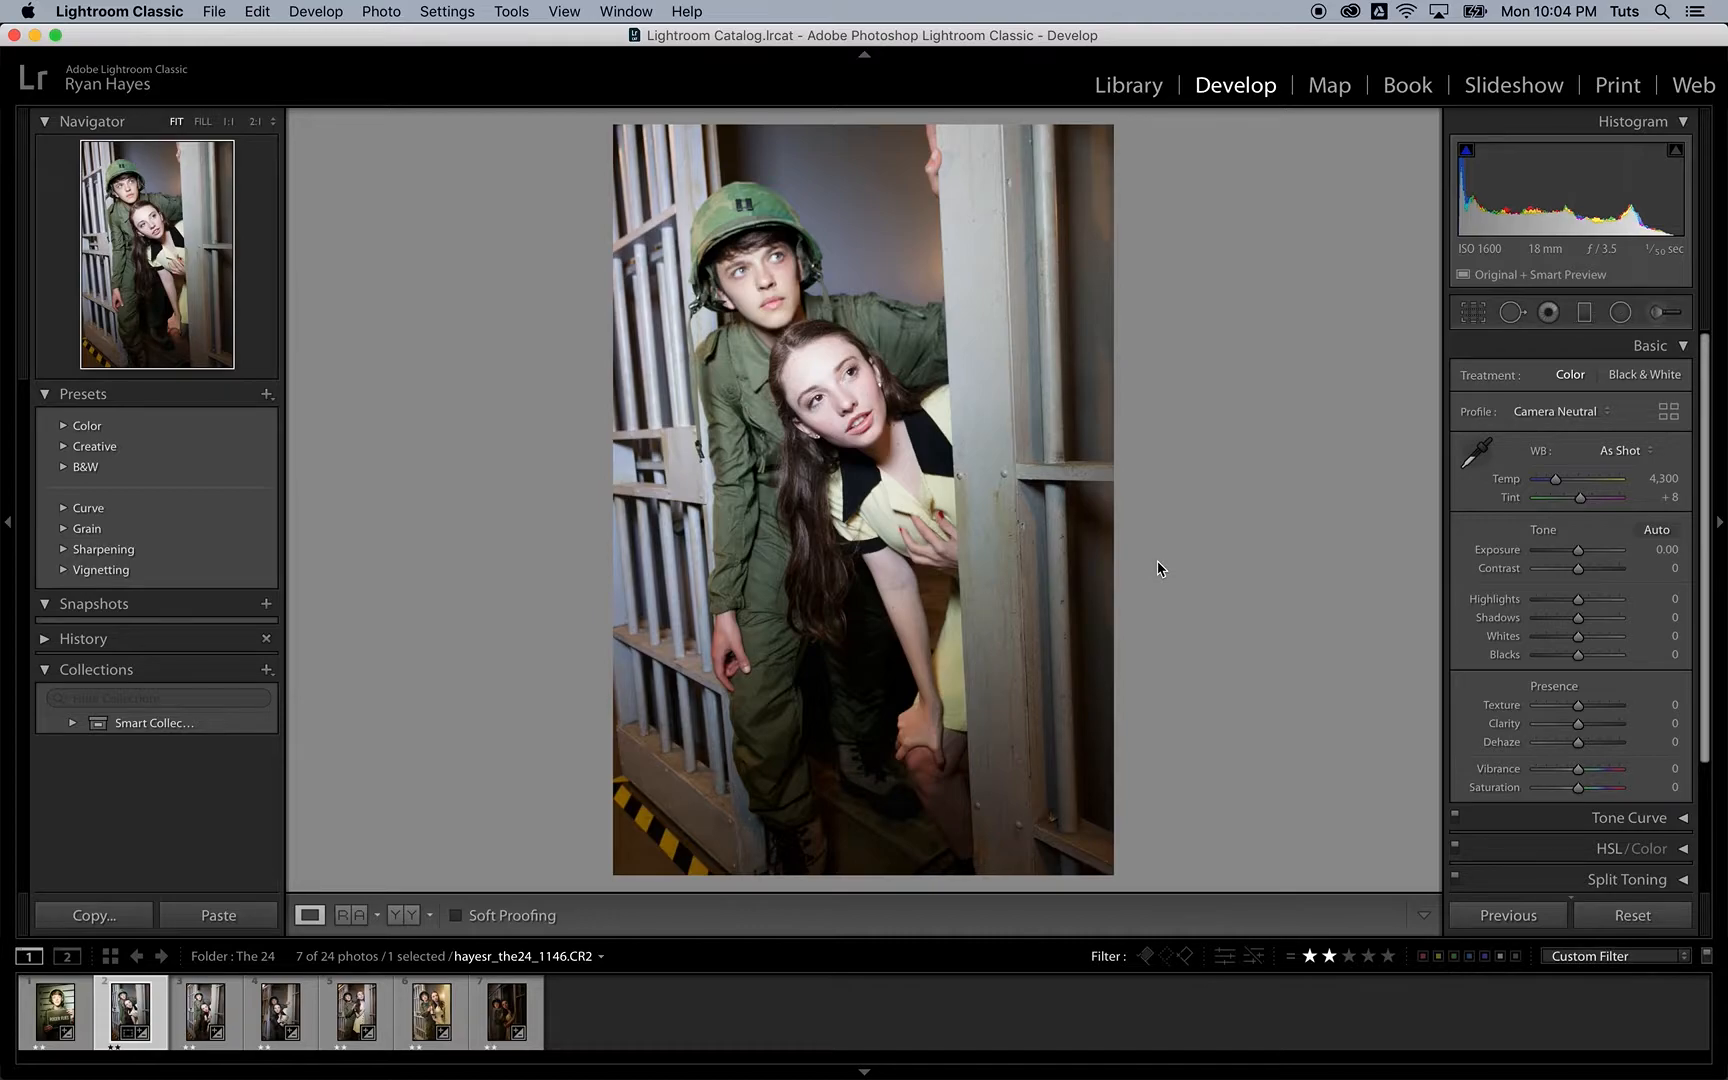
key(super+z)
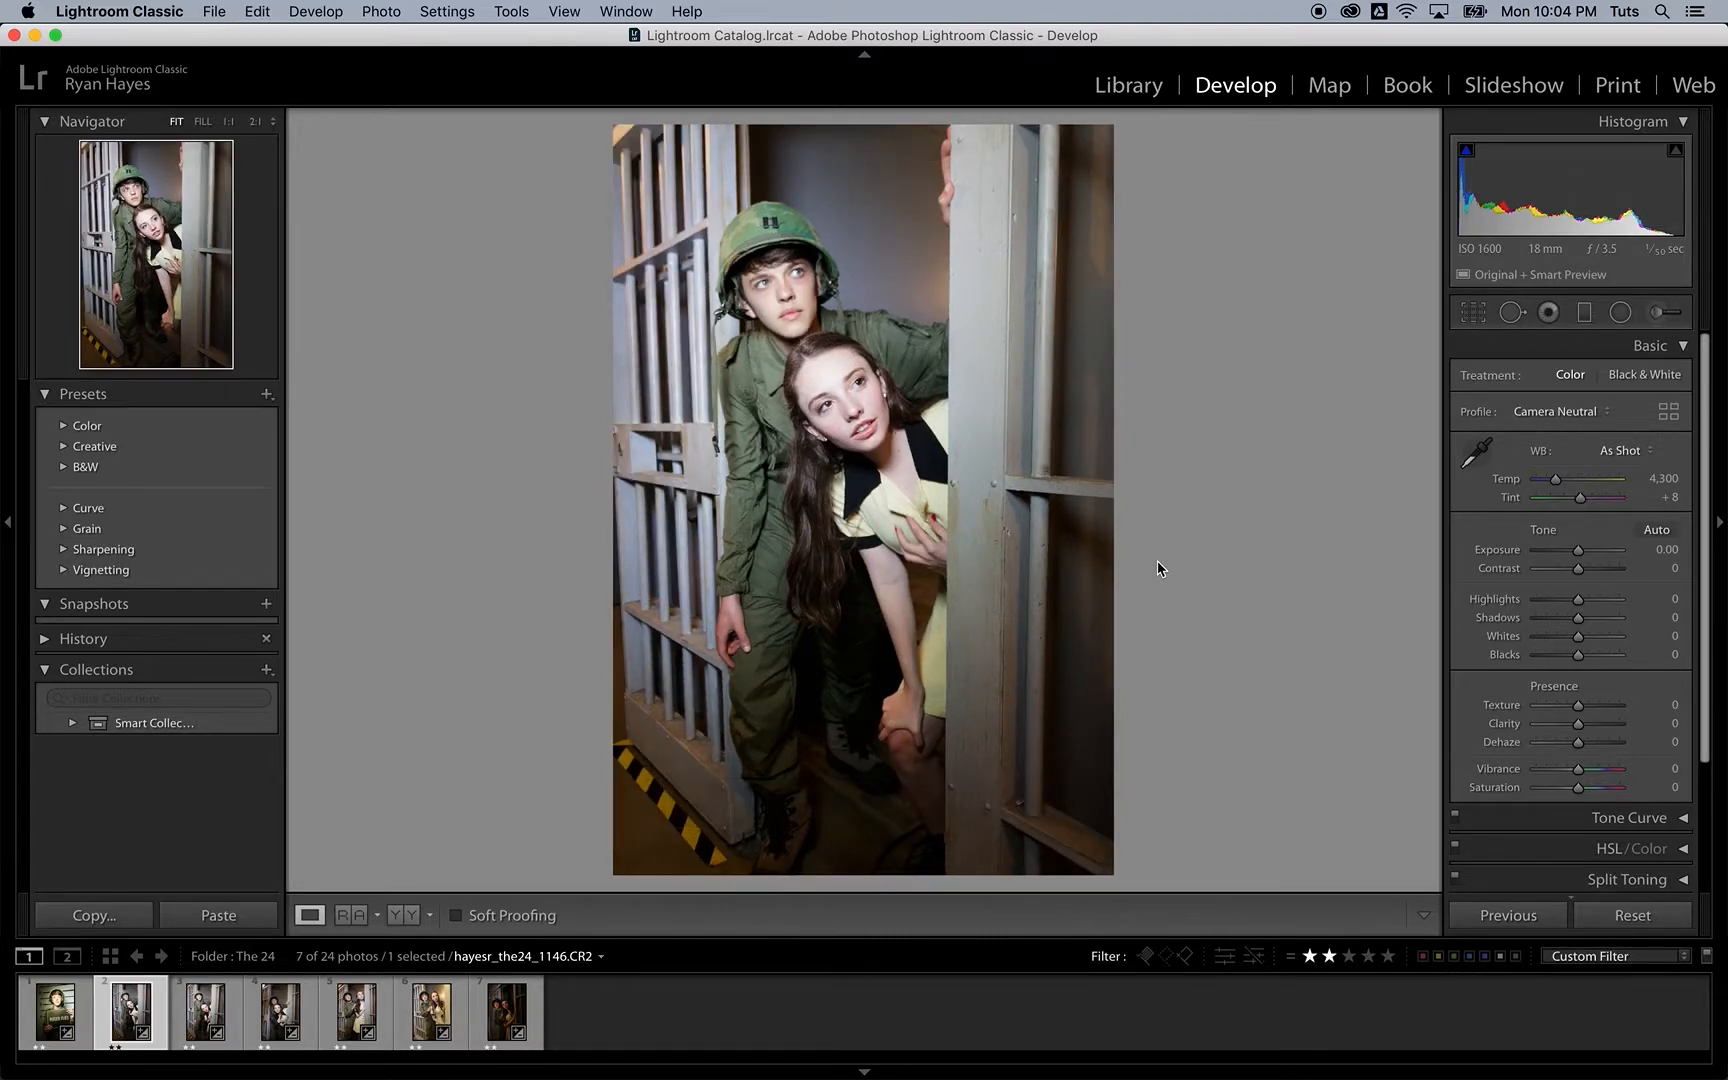
Step: Reopen the crop, flip its frame to landscape, and reposition the photo so both faces sit inside it
click(1476, 314)
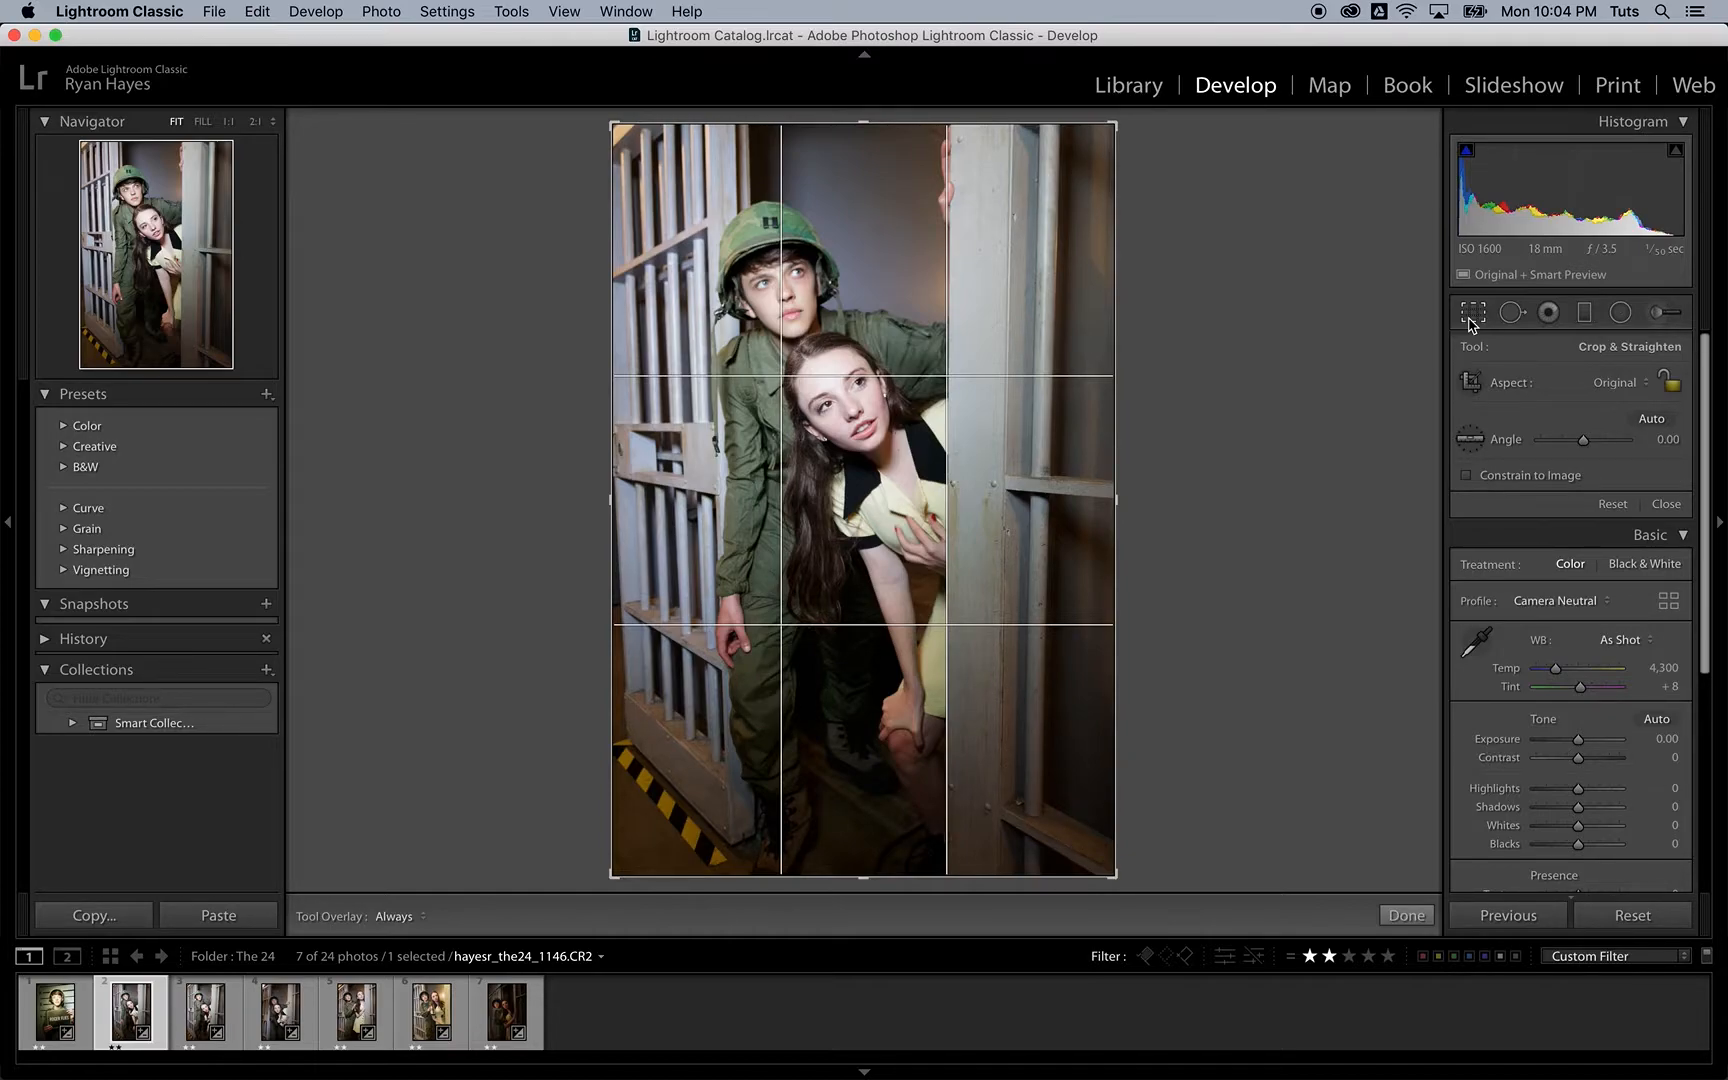
key(x)
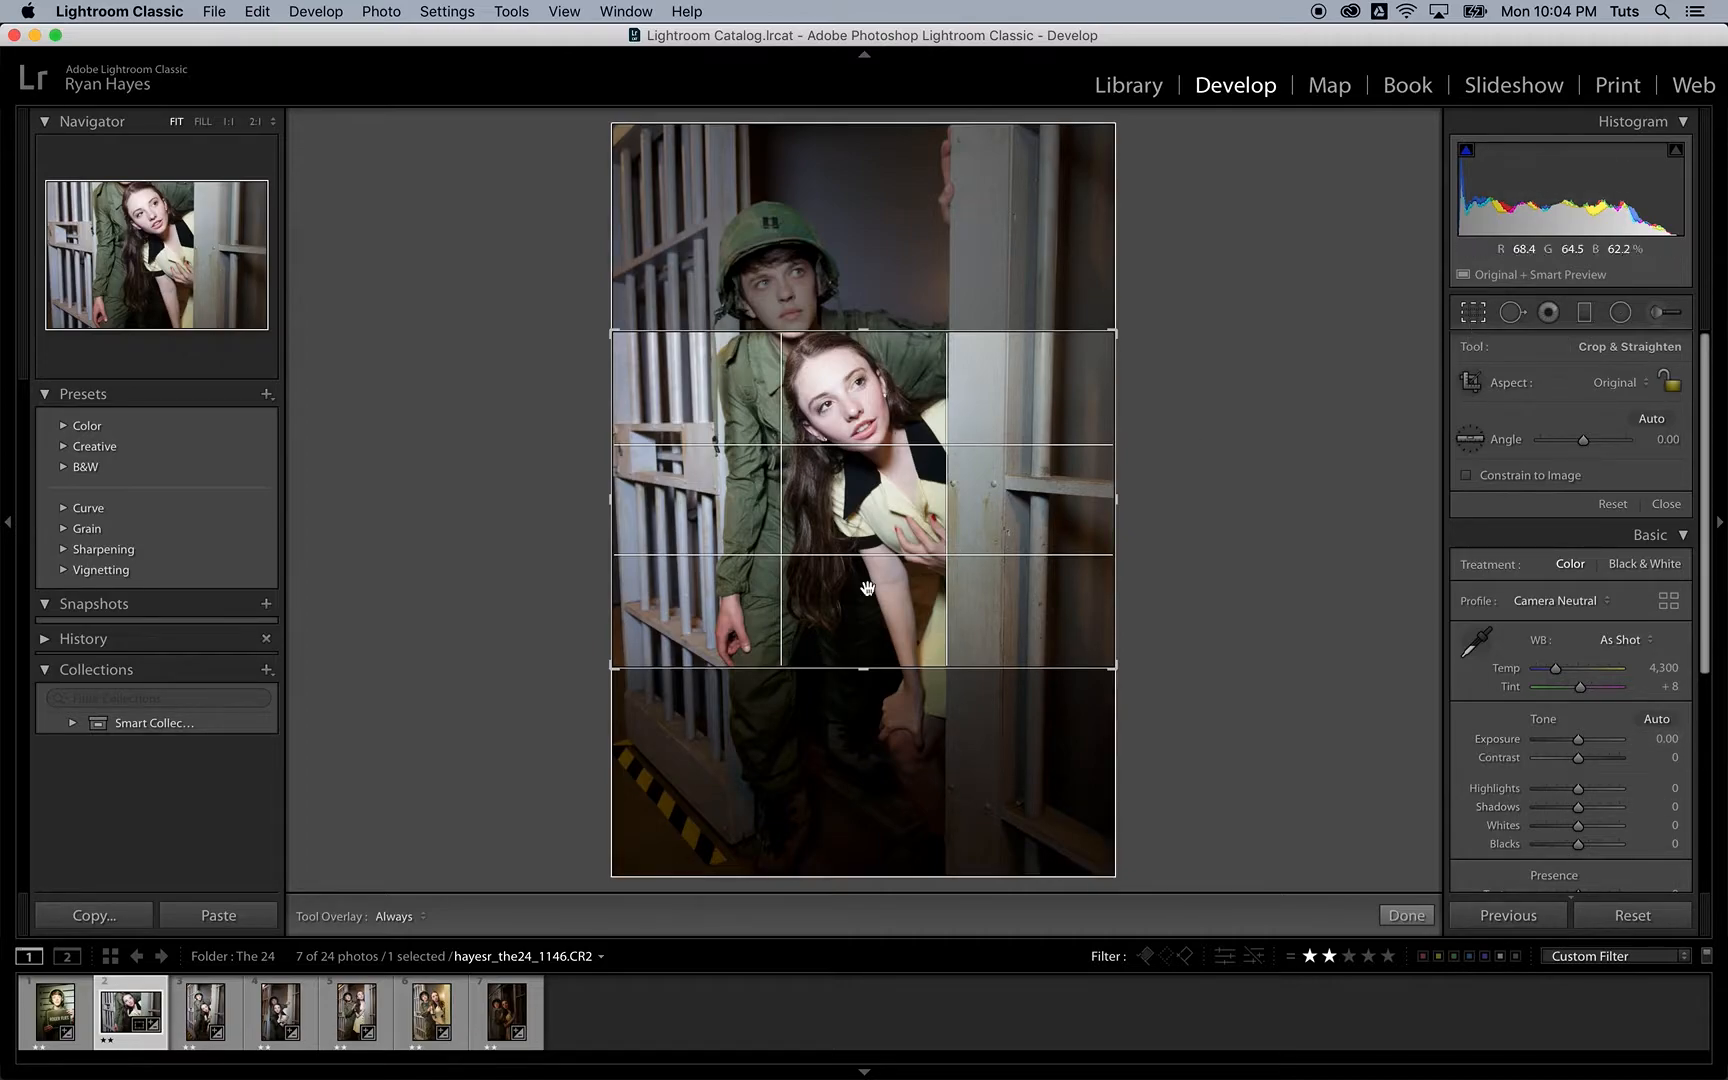
drag(870, 545, 871, 519)
drag(882, 572, 882, 680)
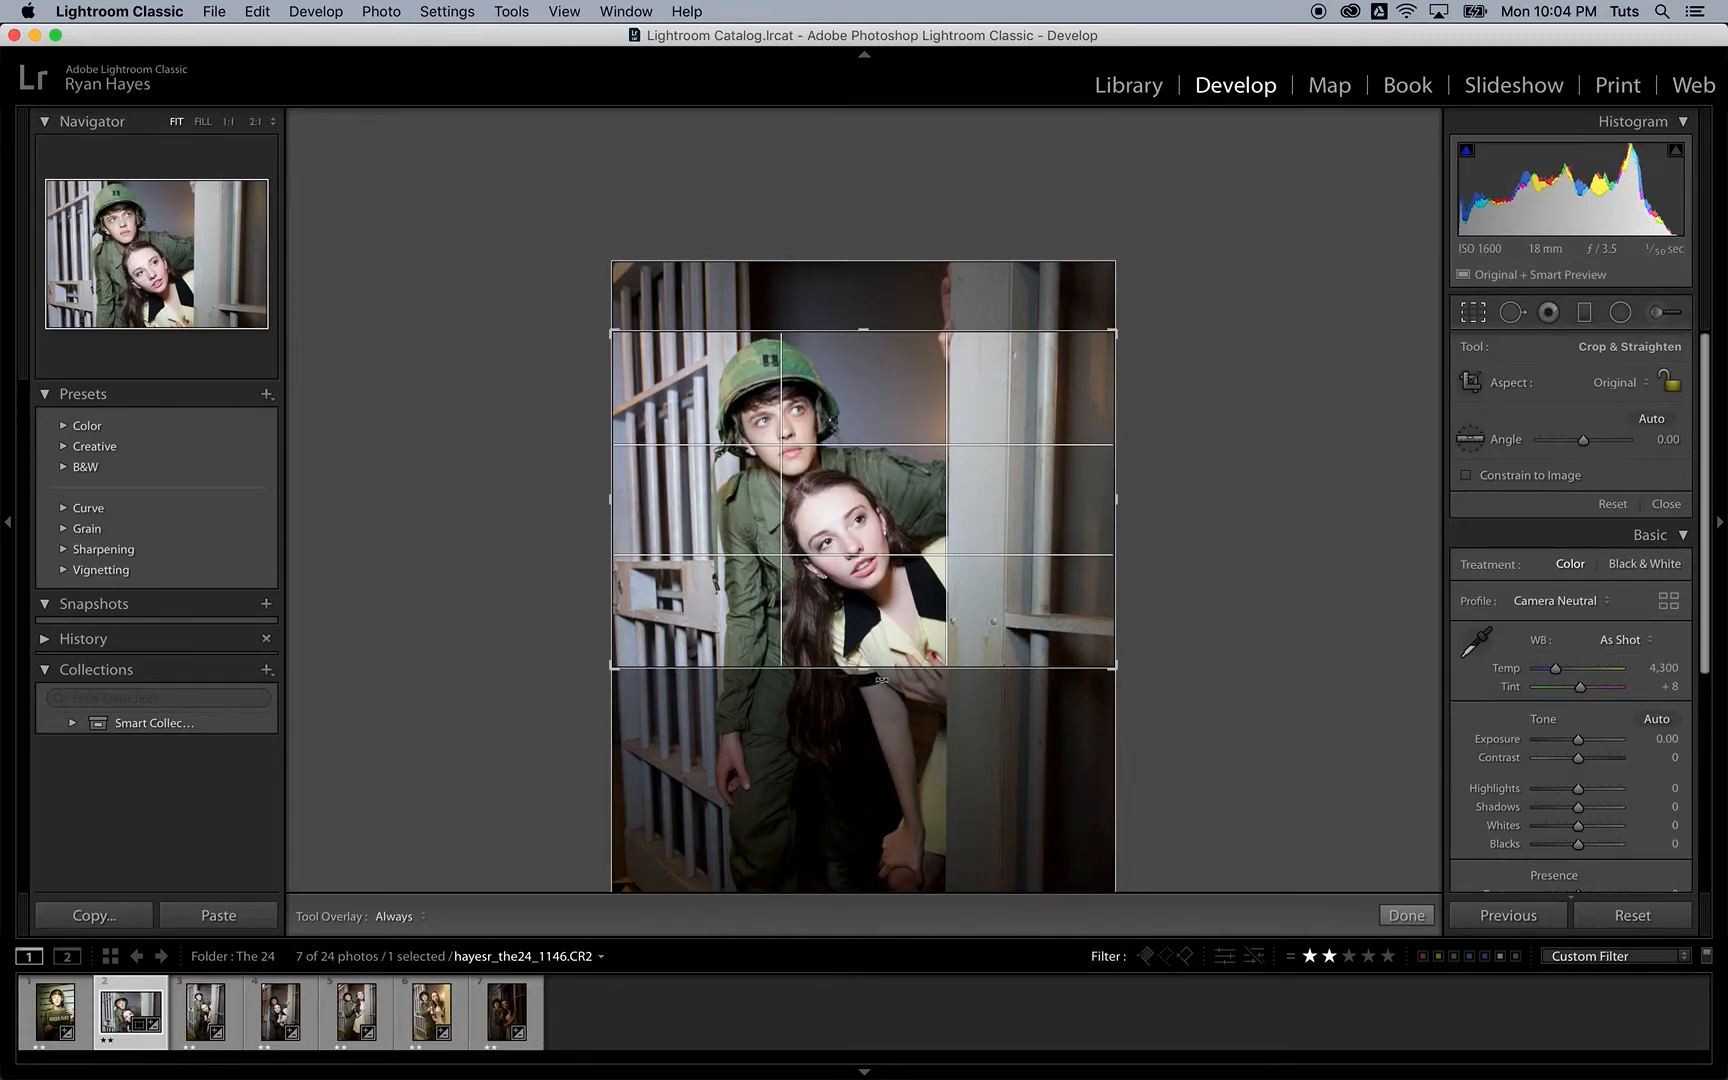
Step: Flip the crop frame back to portrait and enlarge it to cover the whole photo
key(x)
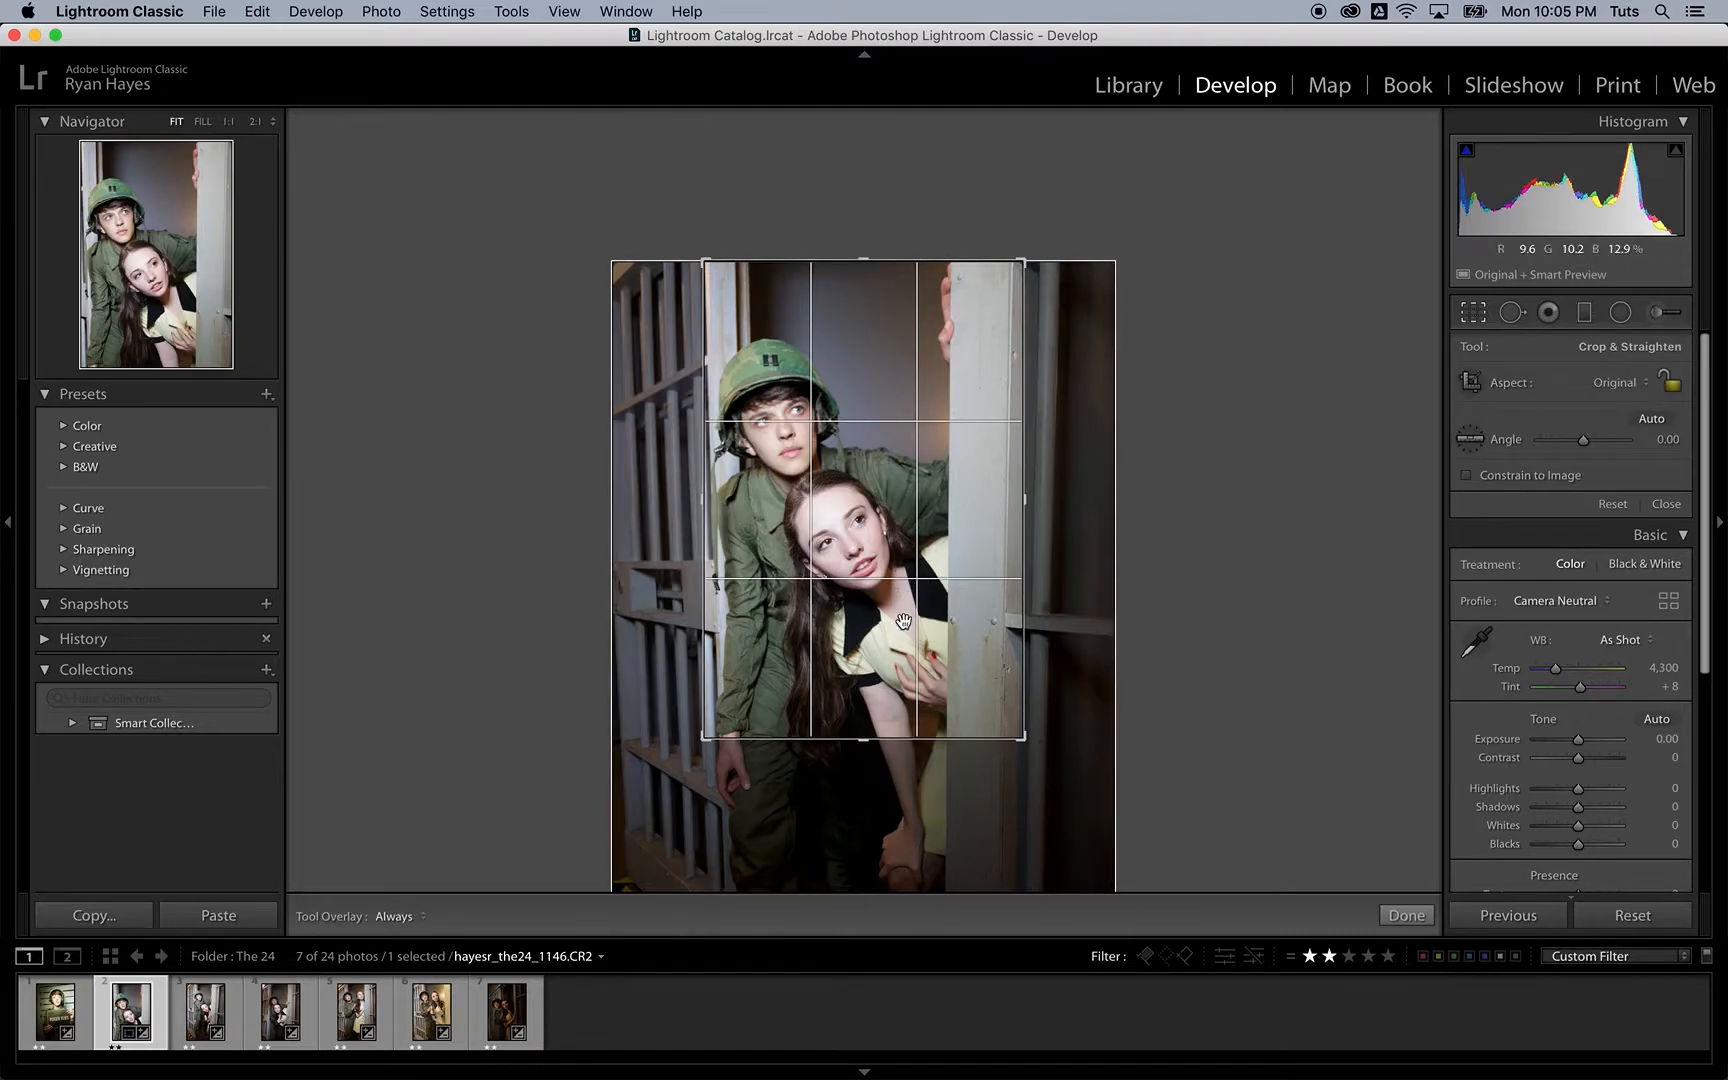
drag(1022, 738, 1145, 860)
drag(657, 132, 567, 132)
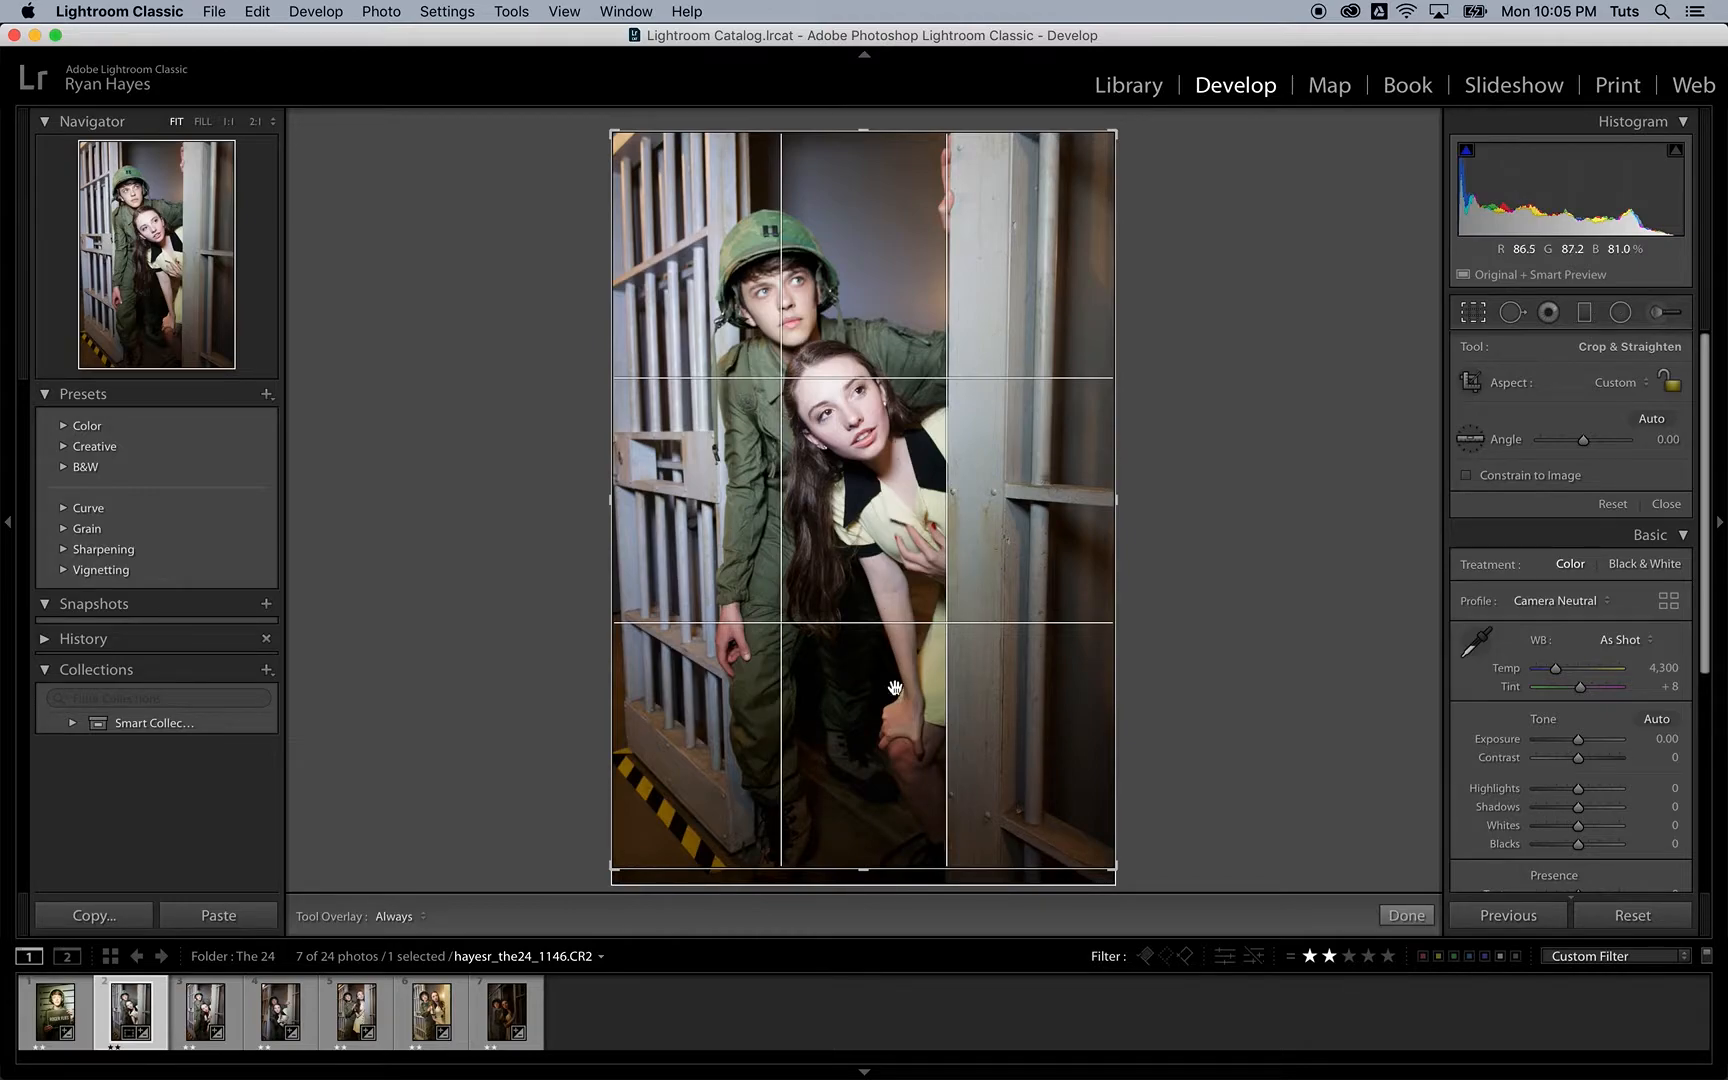
drag(875, 862, 868, 870)
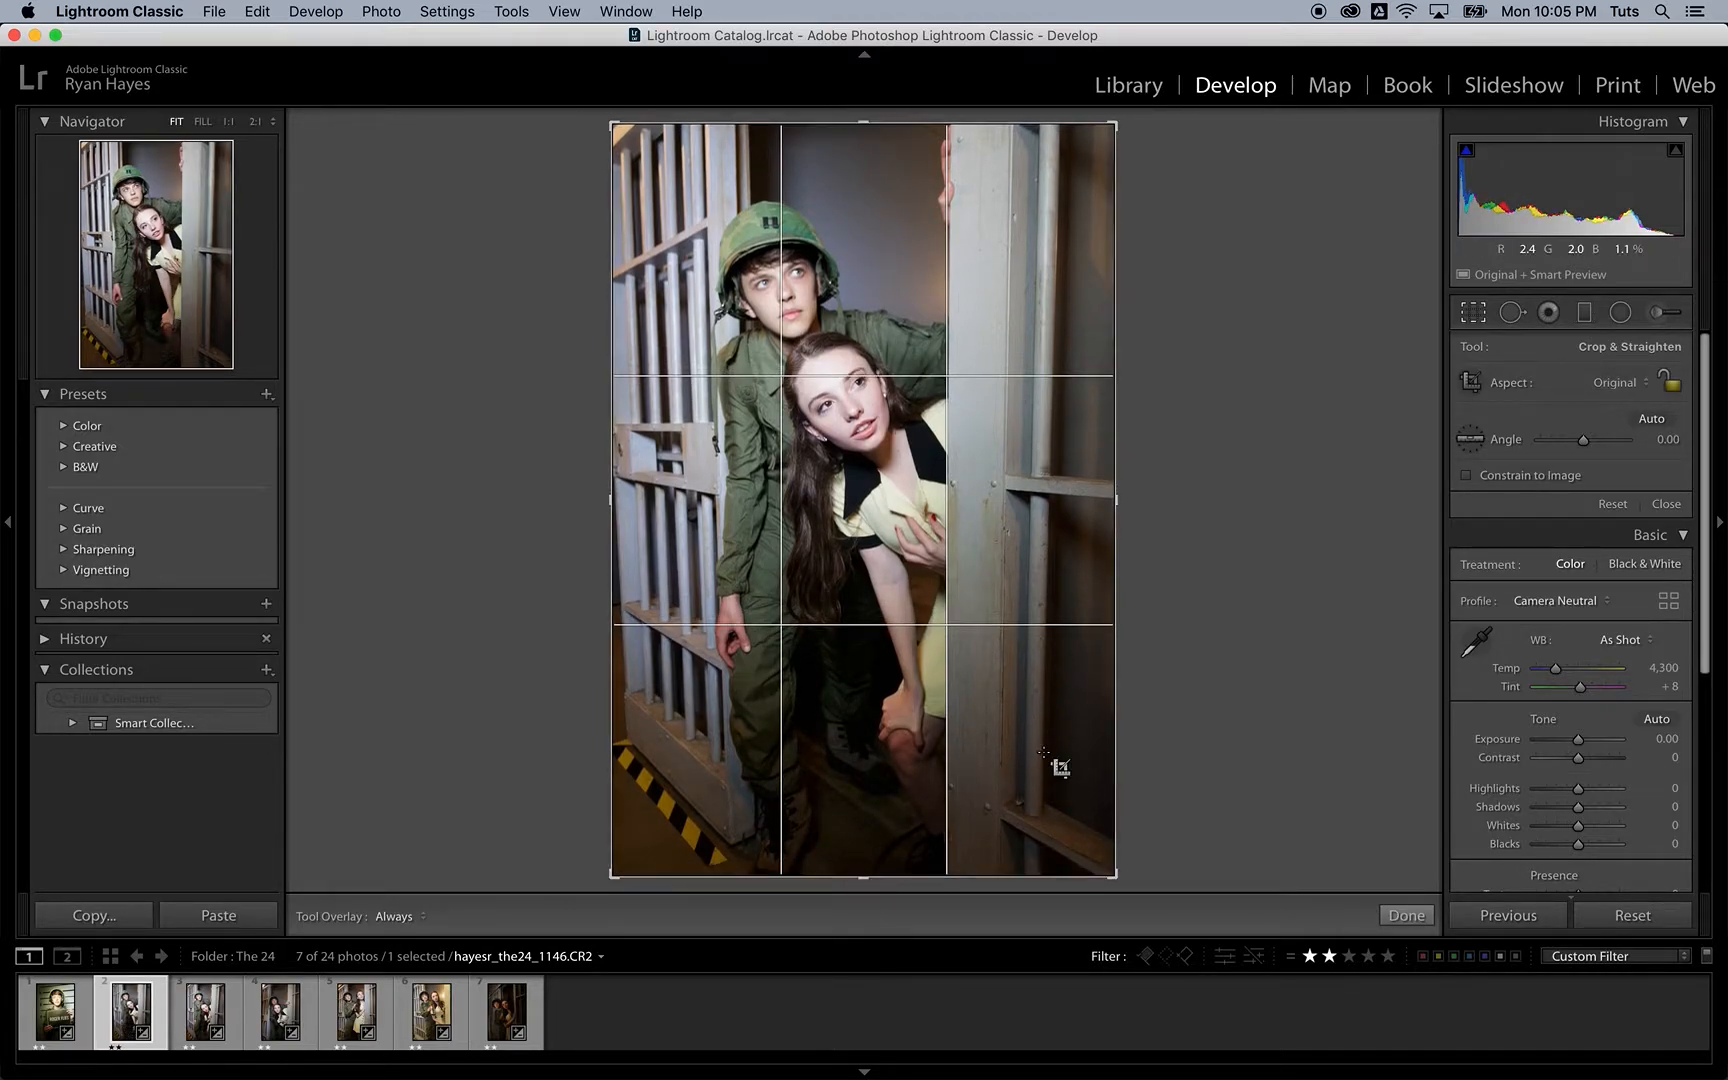
Step: Set the crop aspect ratio to 1 x 1 and reposition the photo to include the helmet
click(1619, 384)
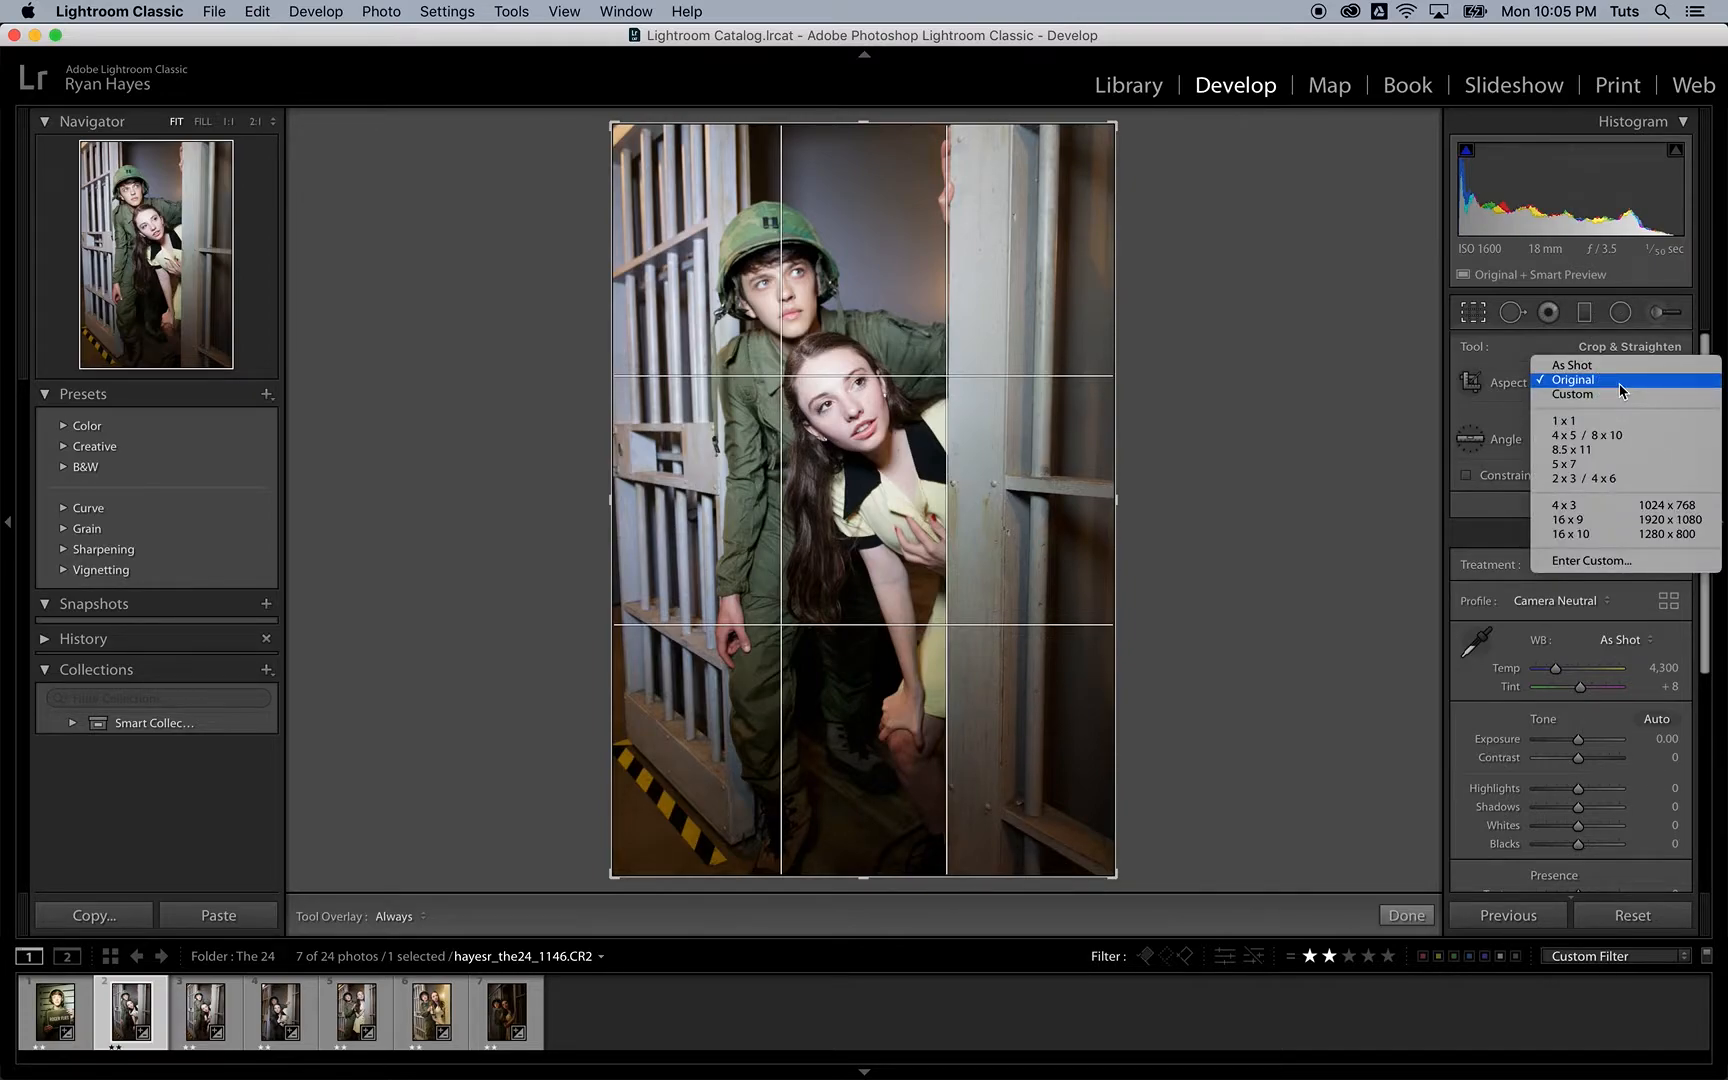
click(1580, 429)
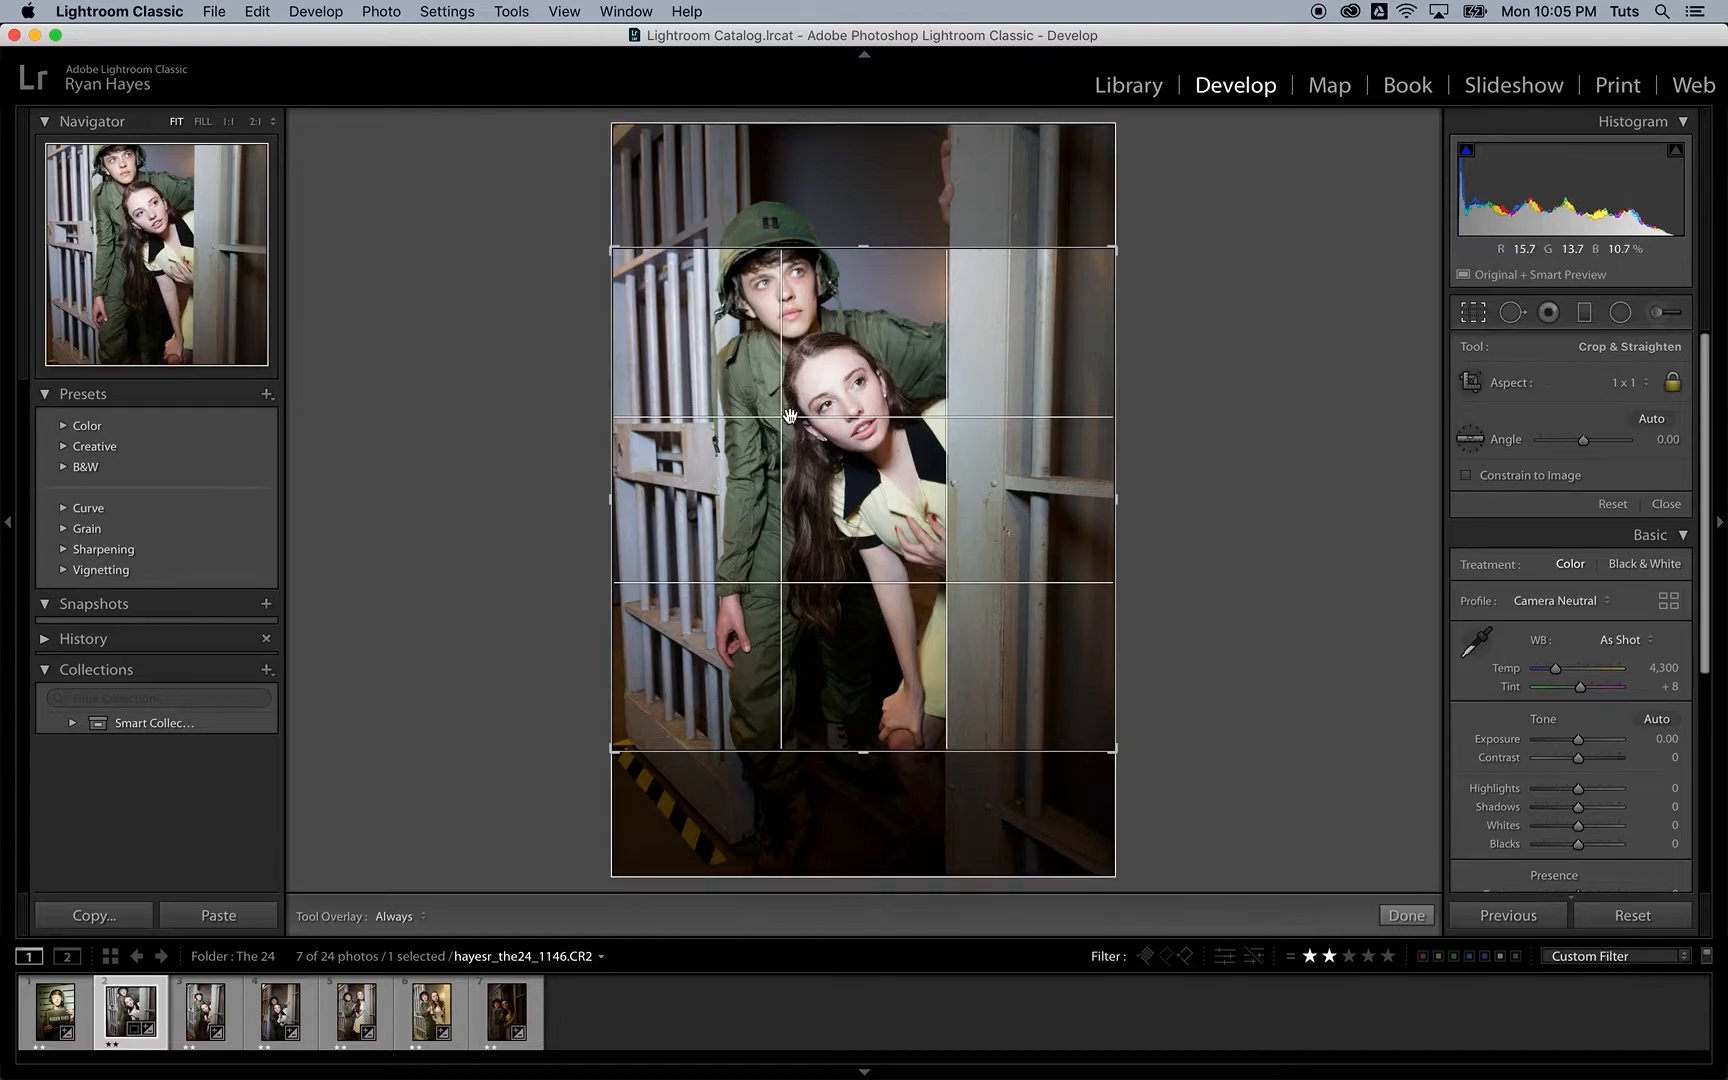
drag(810, 500, 808, 556)
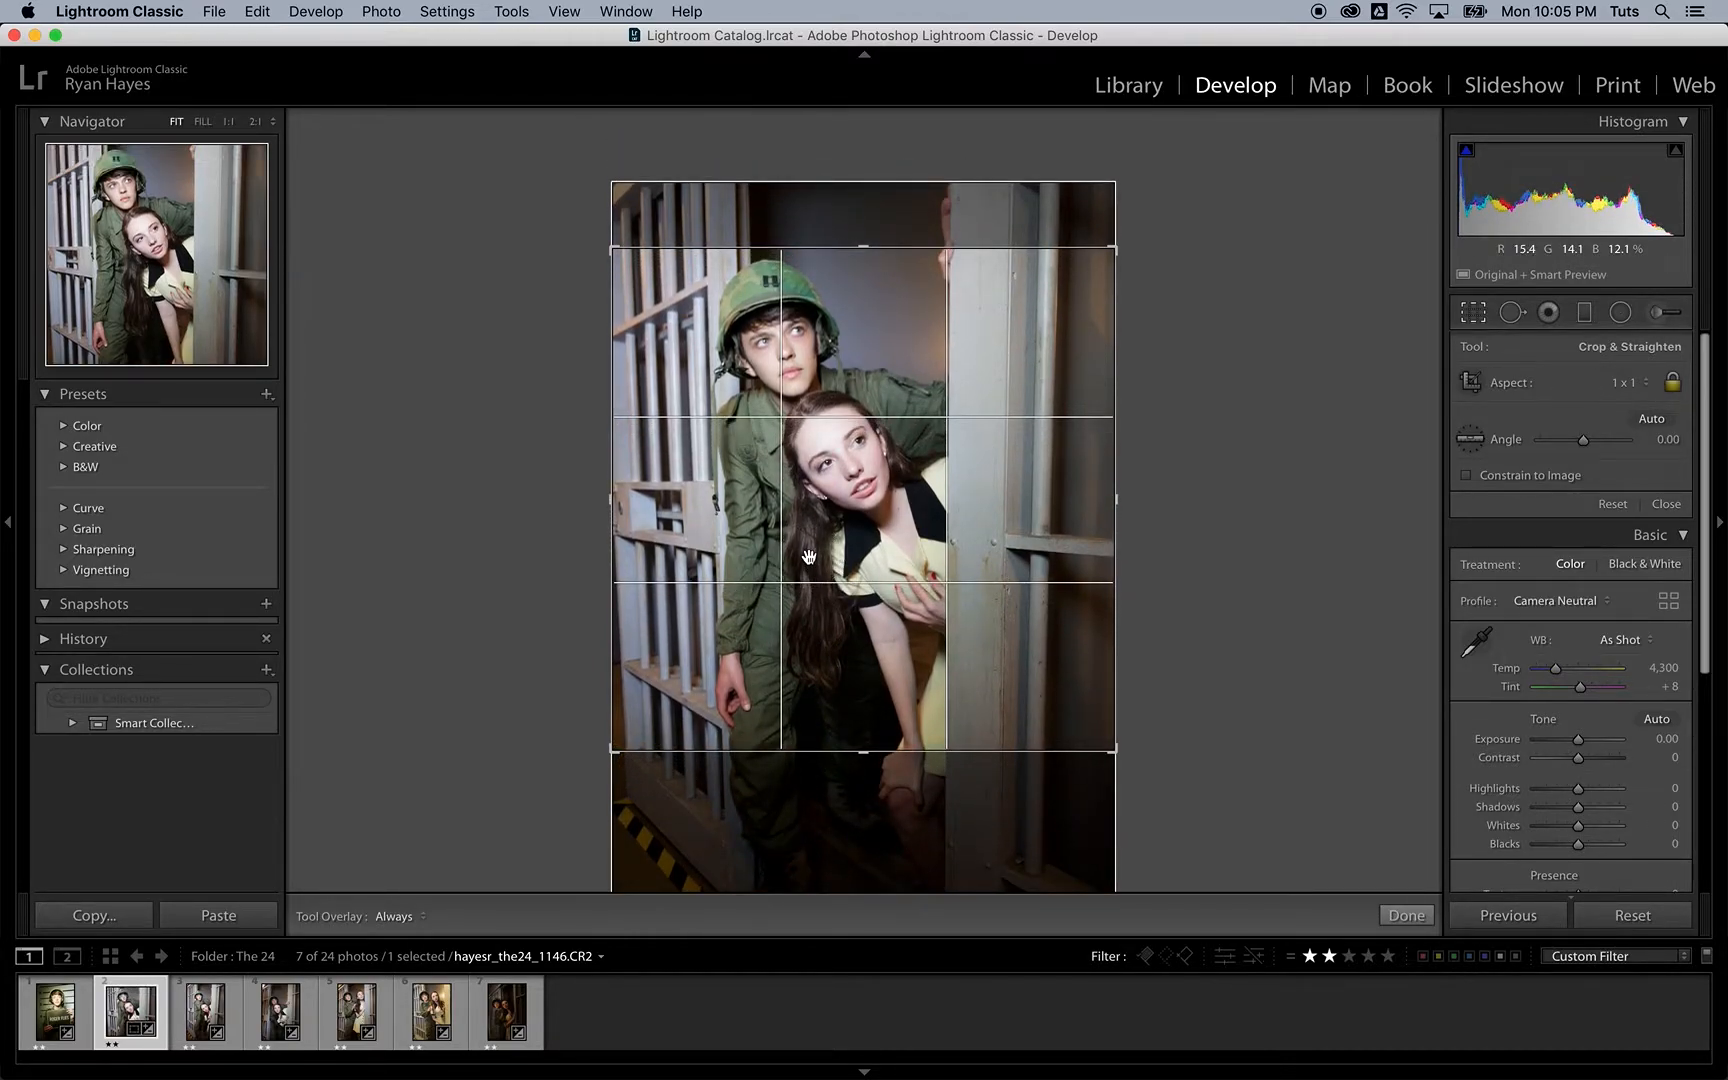
Step: Set the crop aspect ratio to 4 x 5 / 8 x 10 and flip the frame to portrait
click(1645, 390)
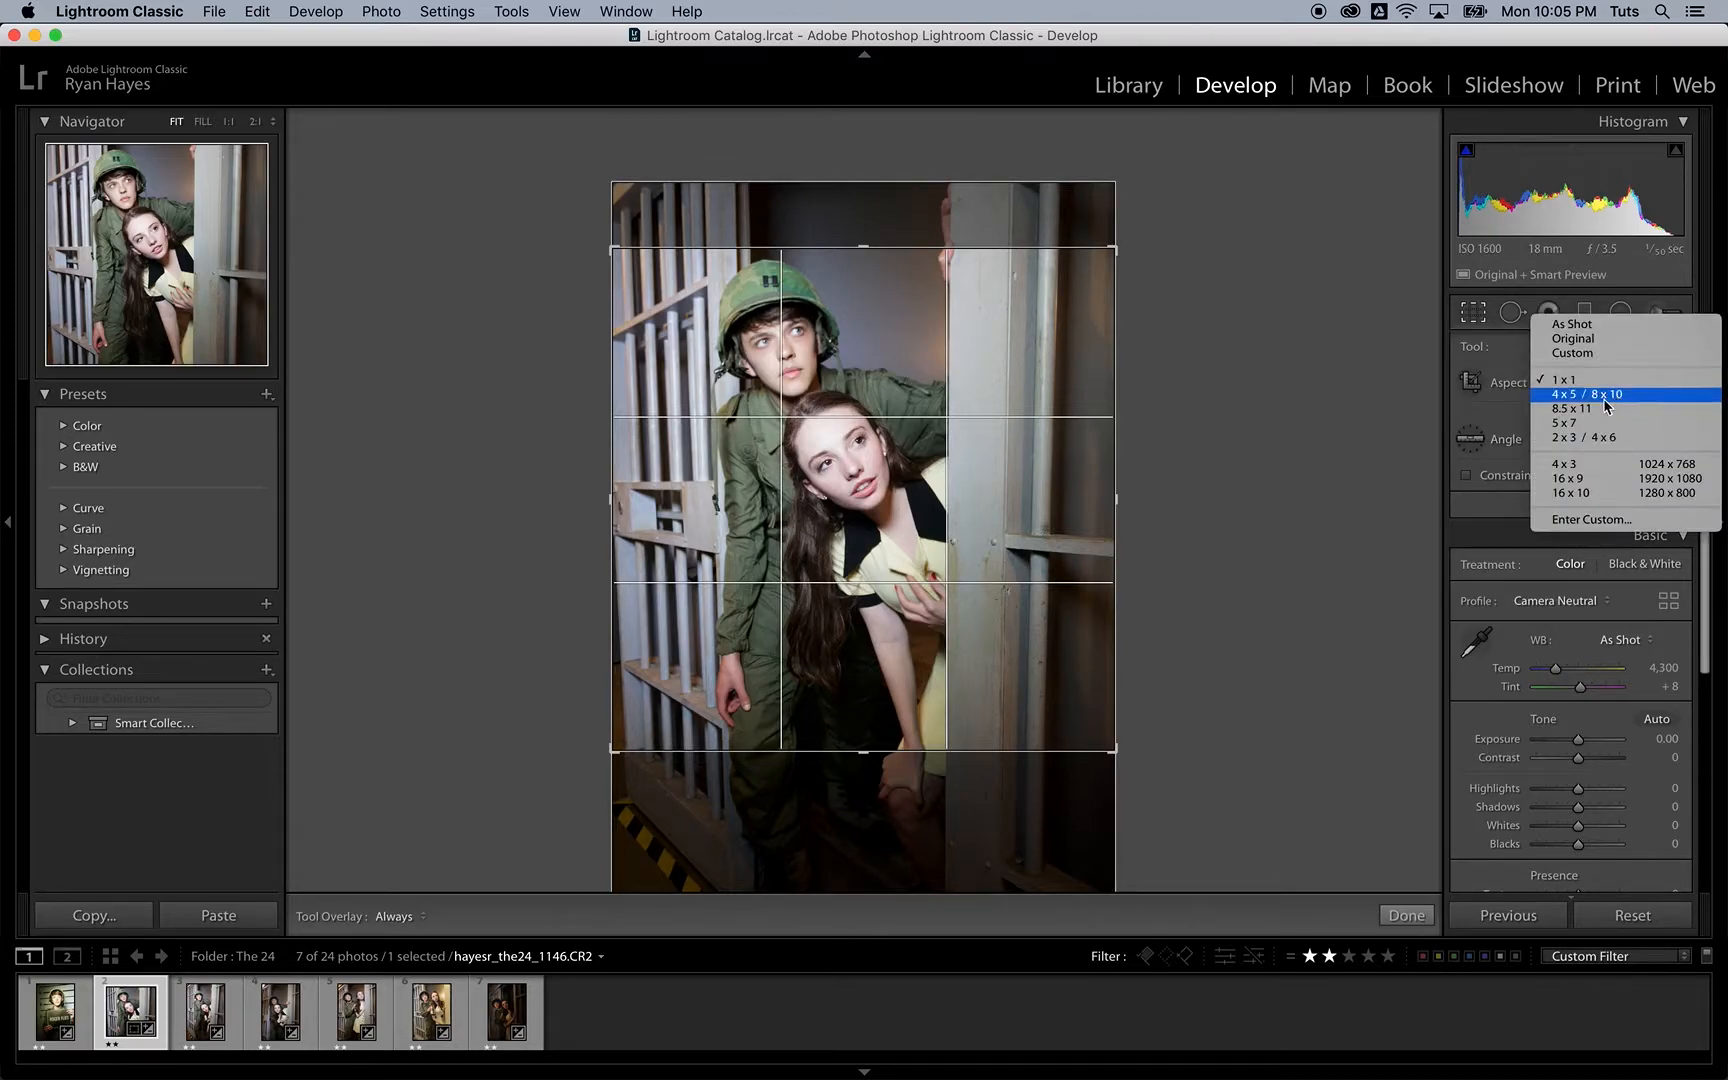
click(1602, 397)
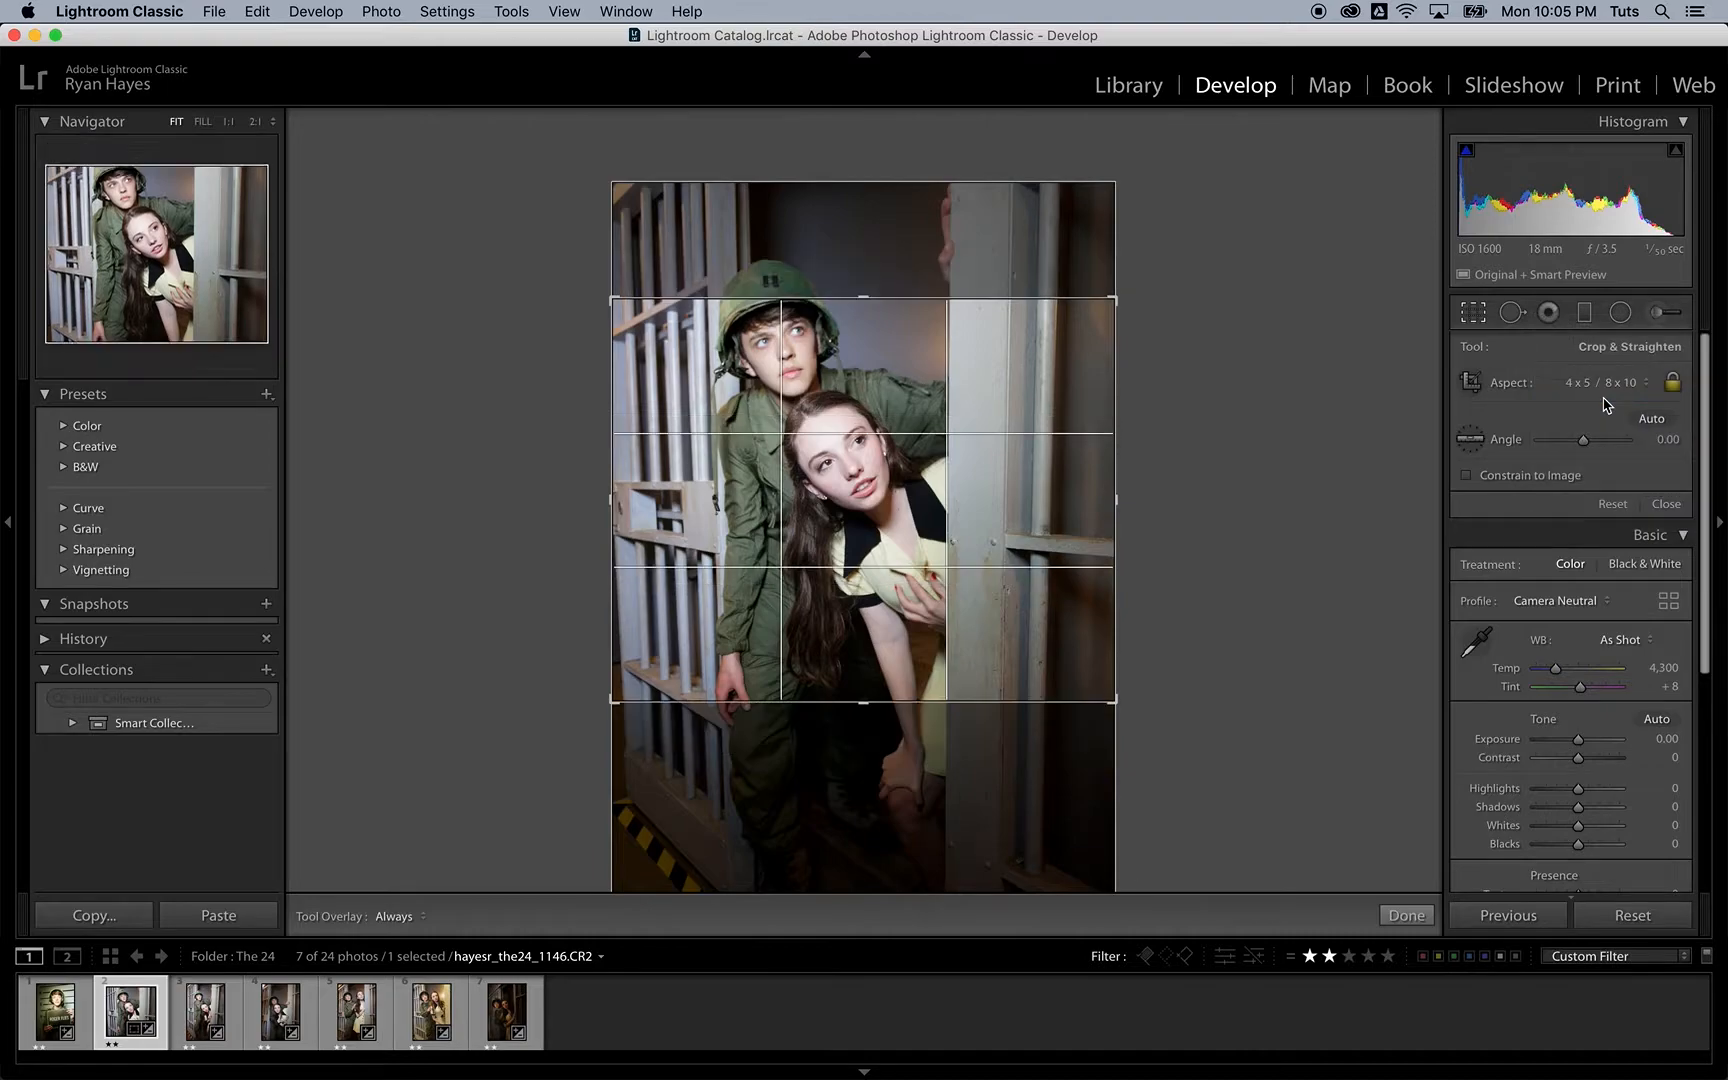
key(x)
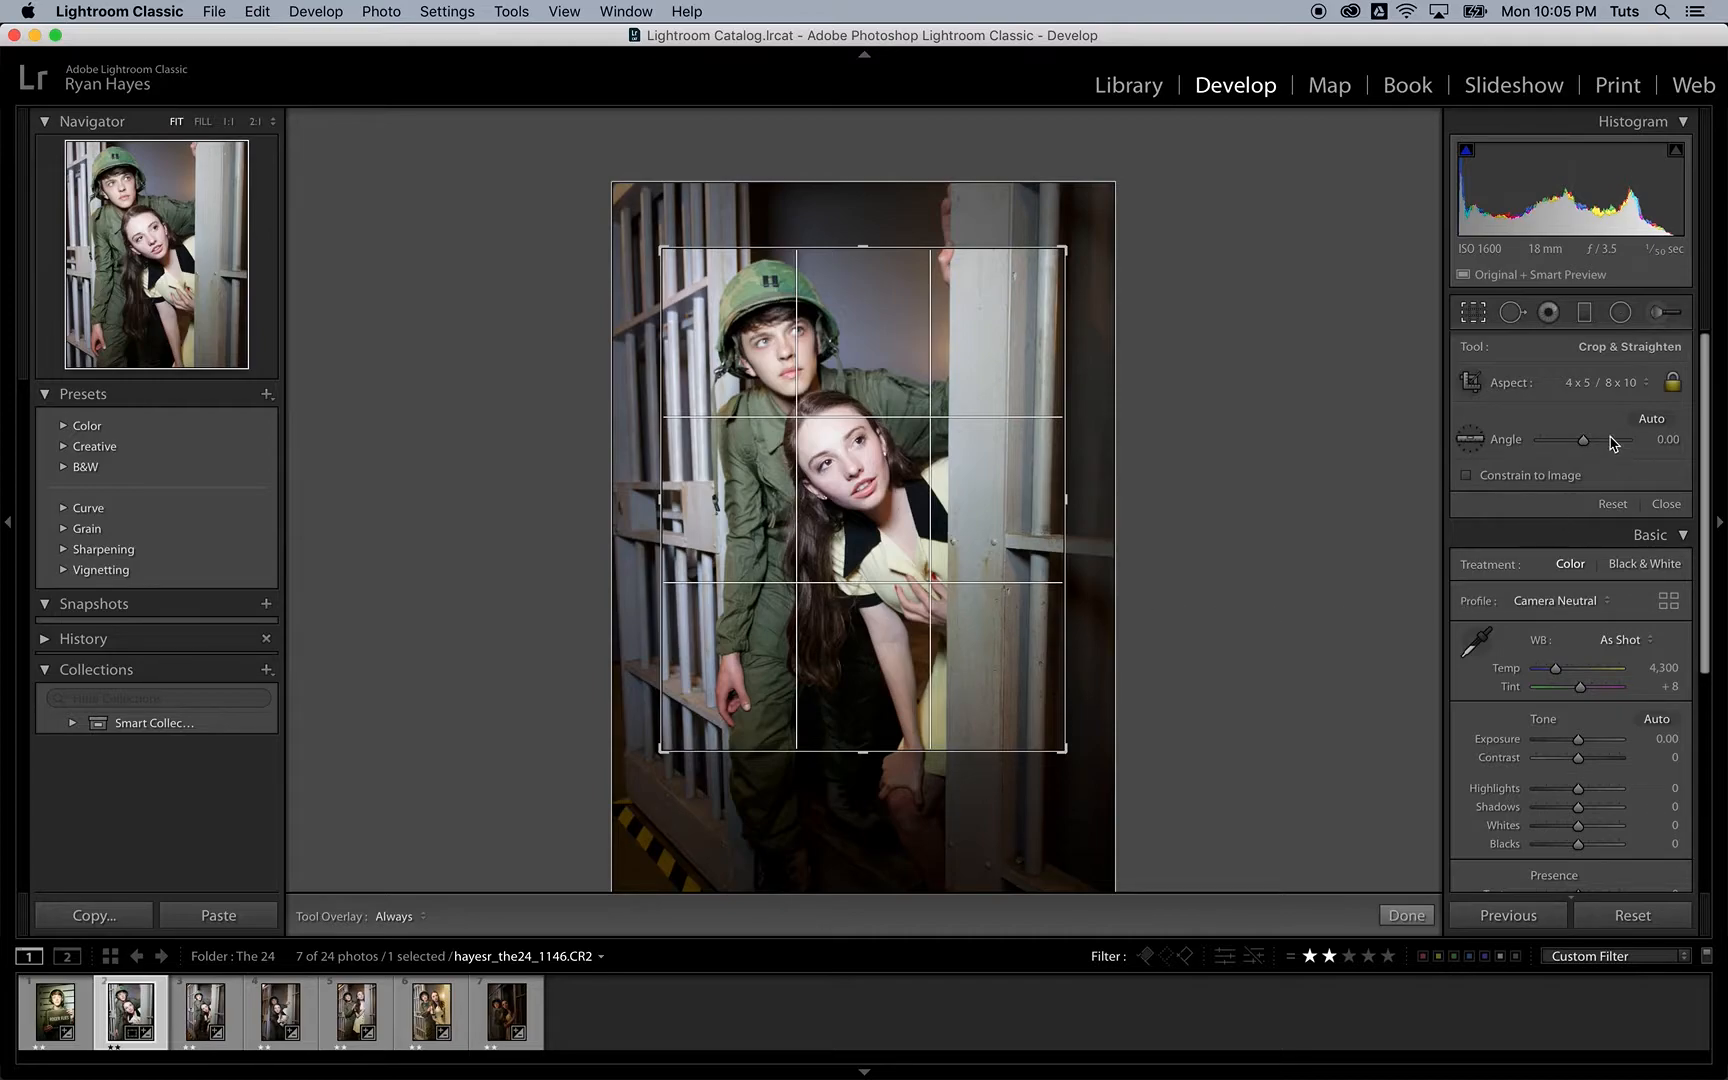
Step: Set the crop aspect ratio to 2 x 3 / 4 x 6, enlarge the frame around both people, and reposition the photo
click(1635, 385)
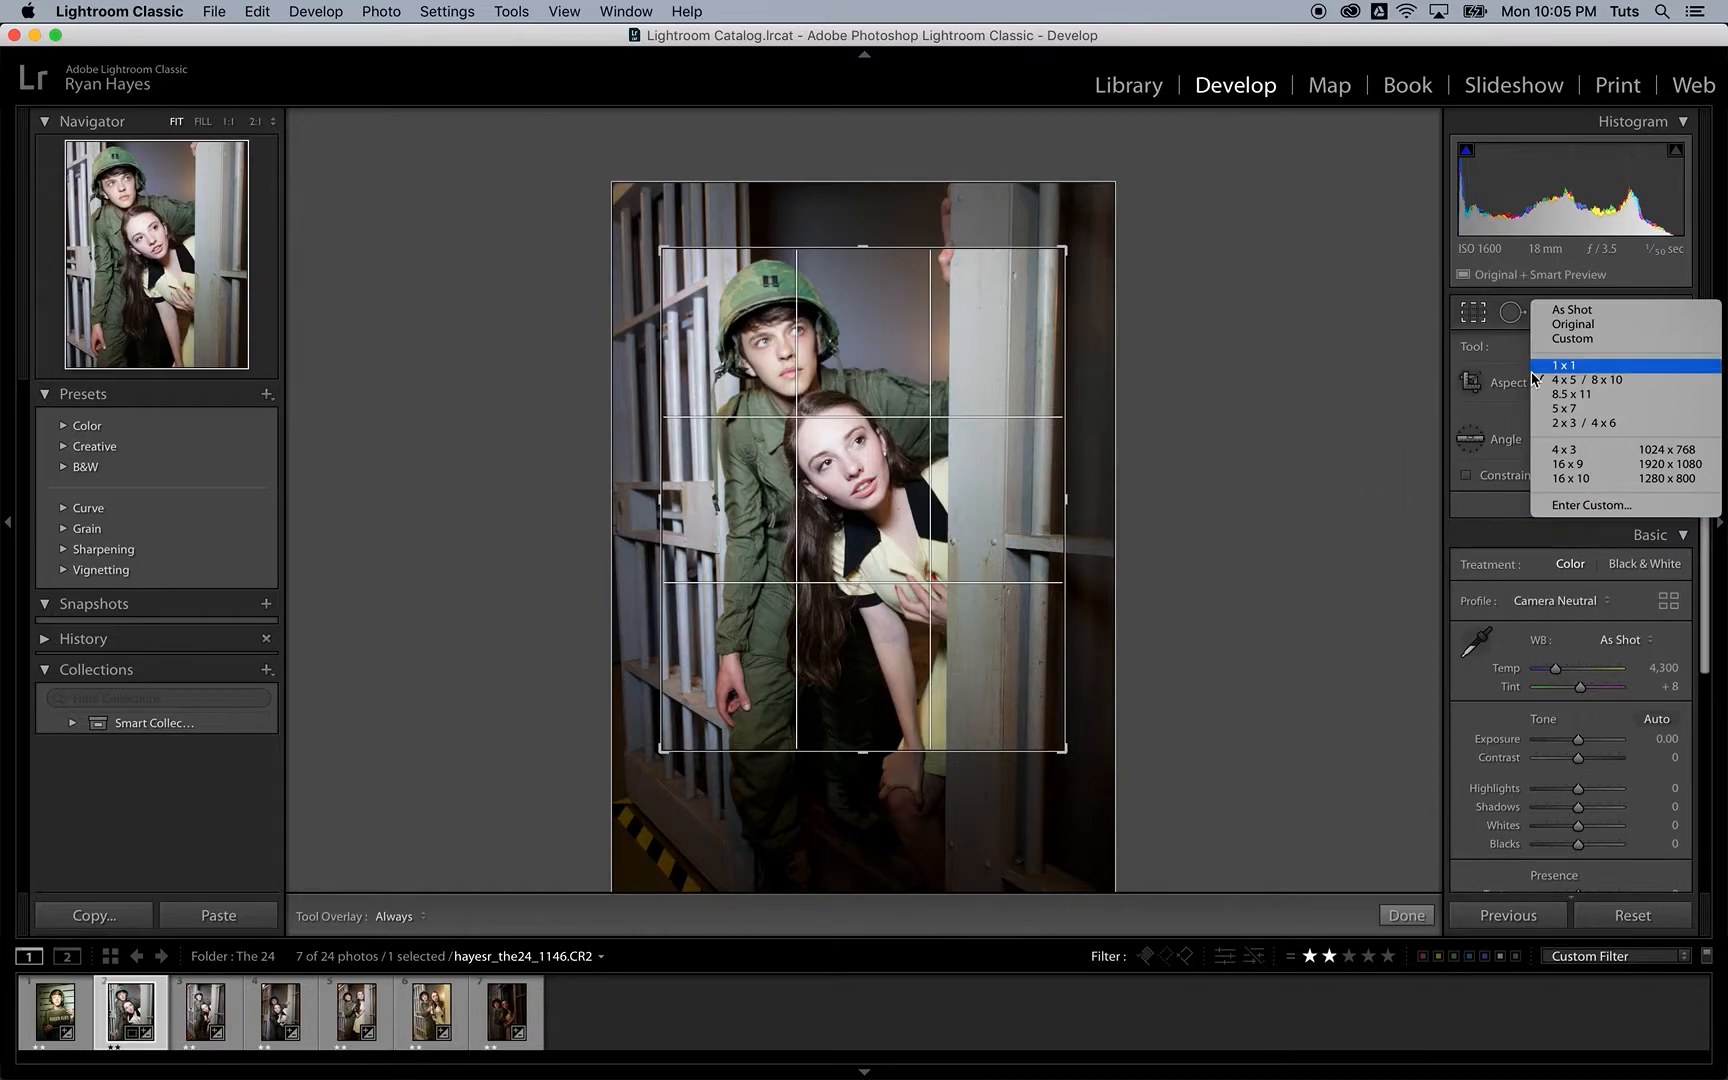
click(1592, 423)
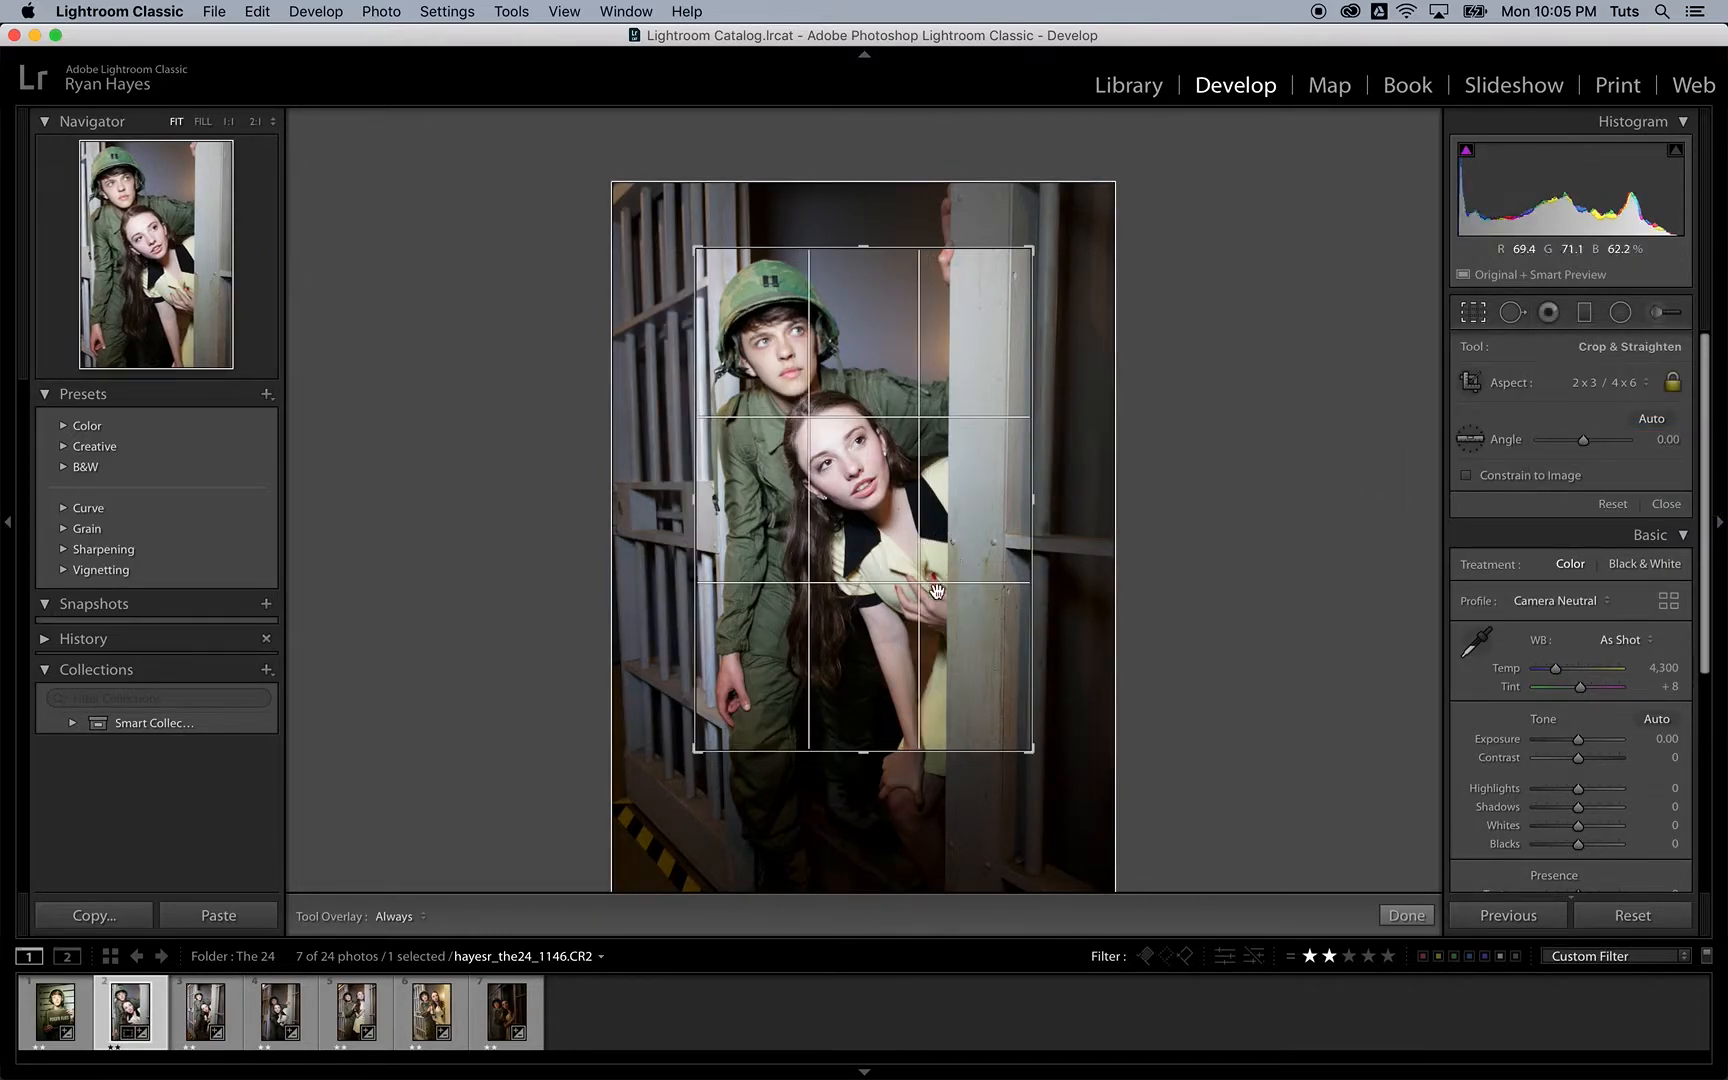
drag(779, 307, 882, 443)
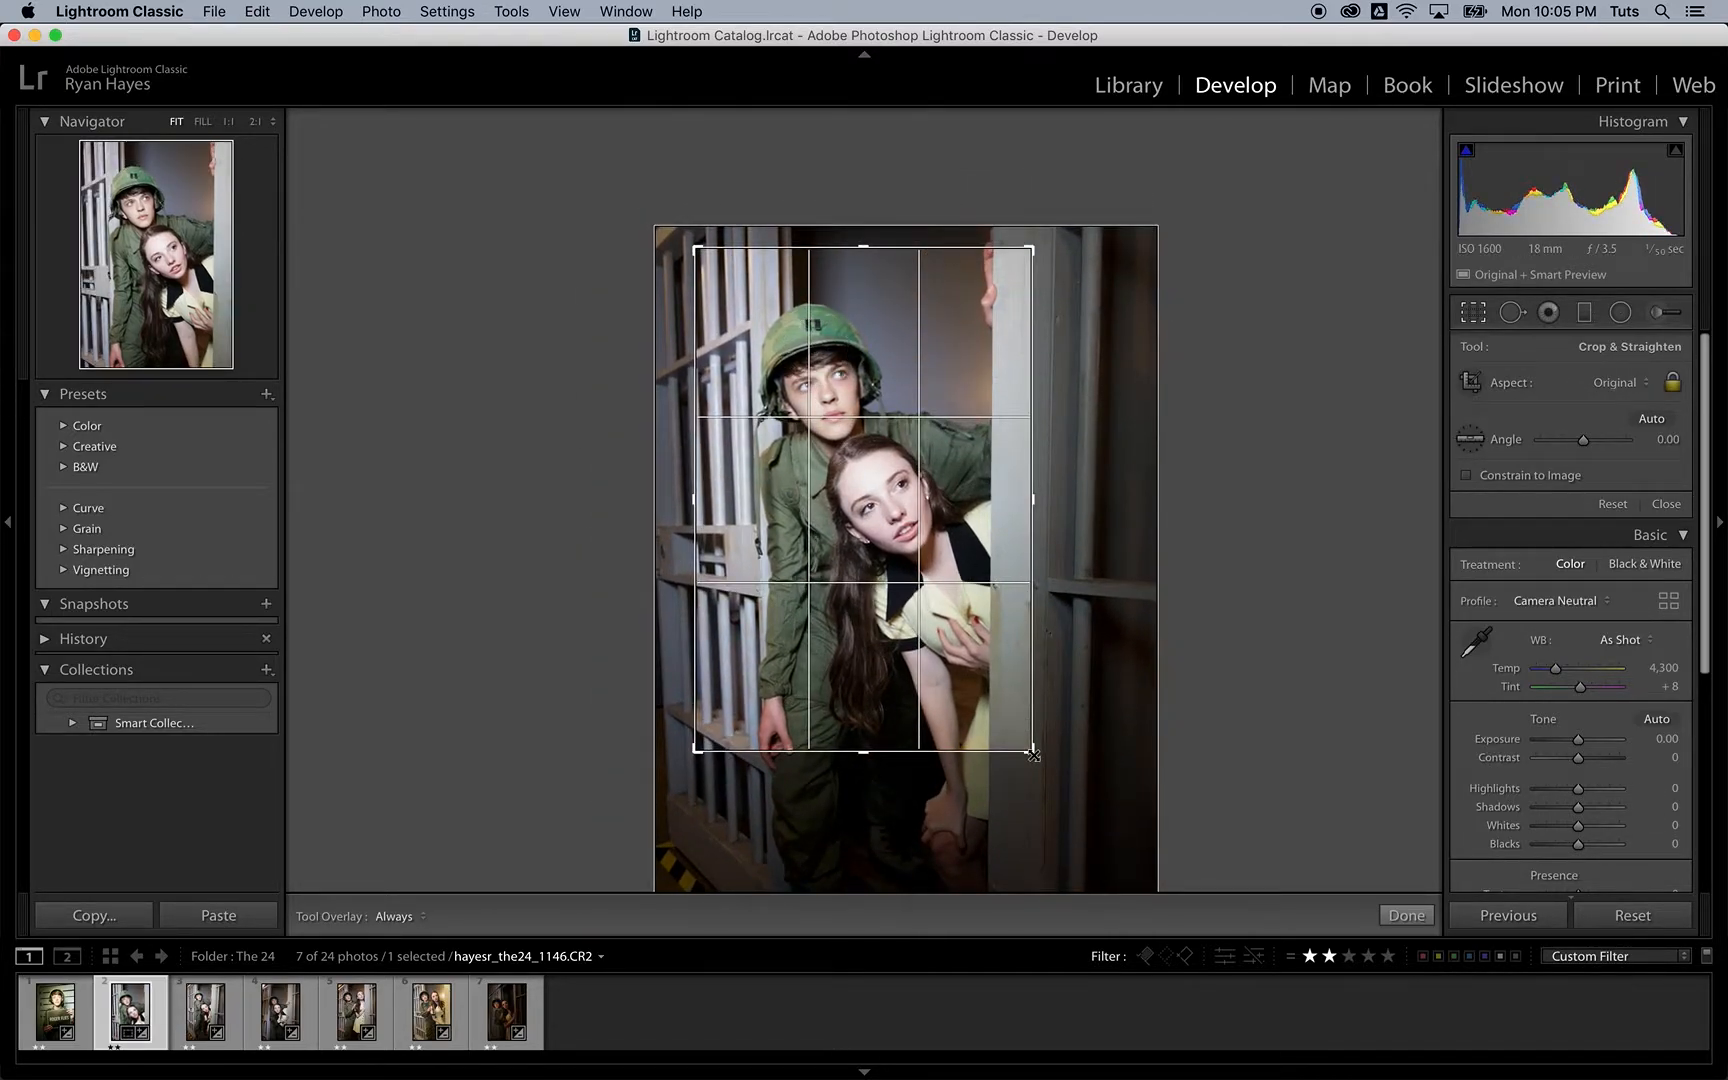
drag(1033, 752, 1127, 853)
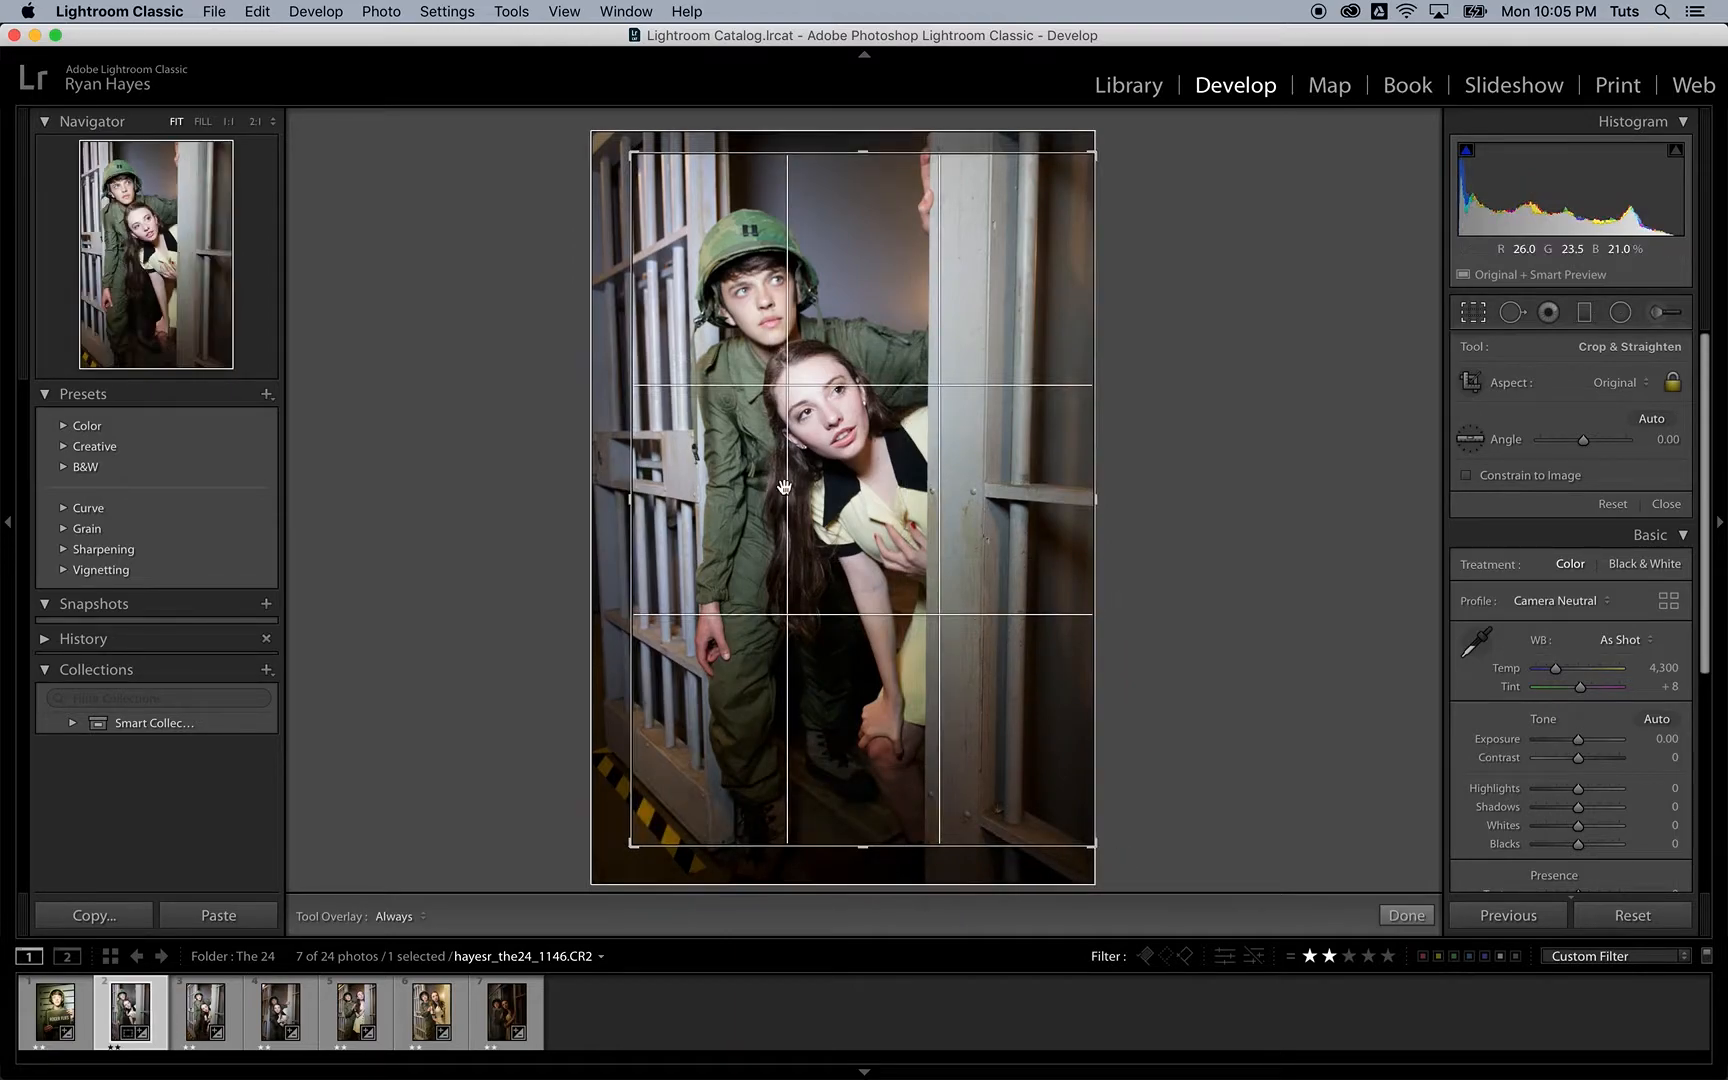
drag(802, 428, 783, 398)
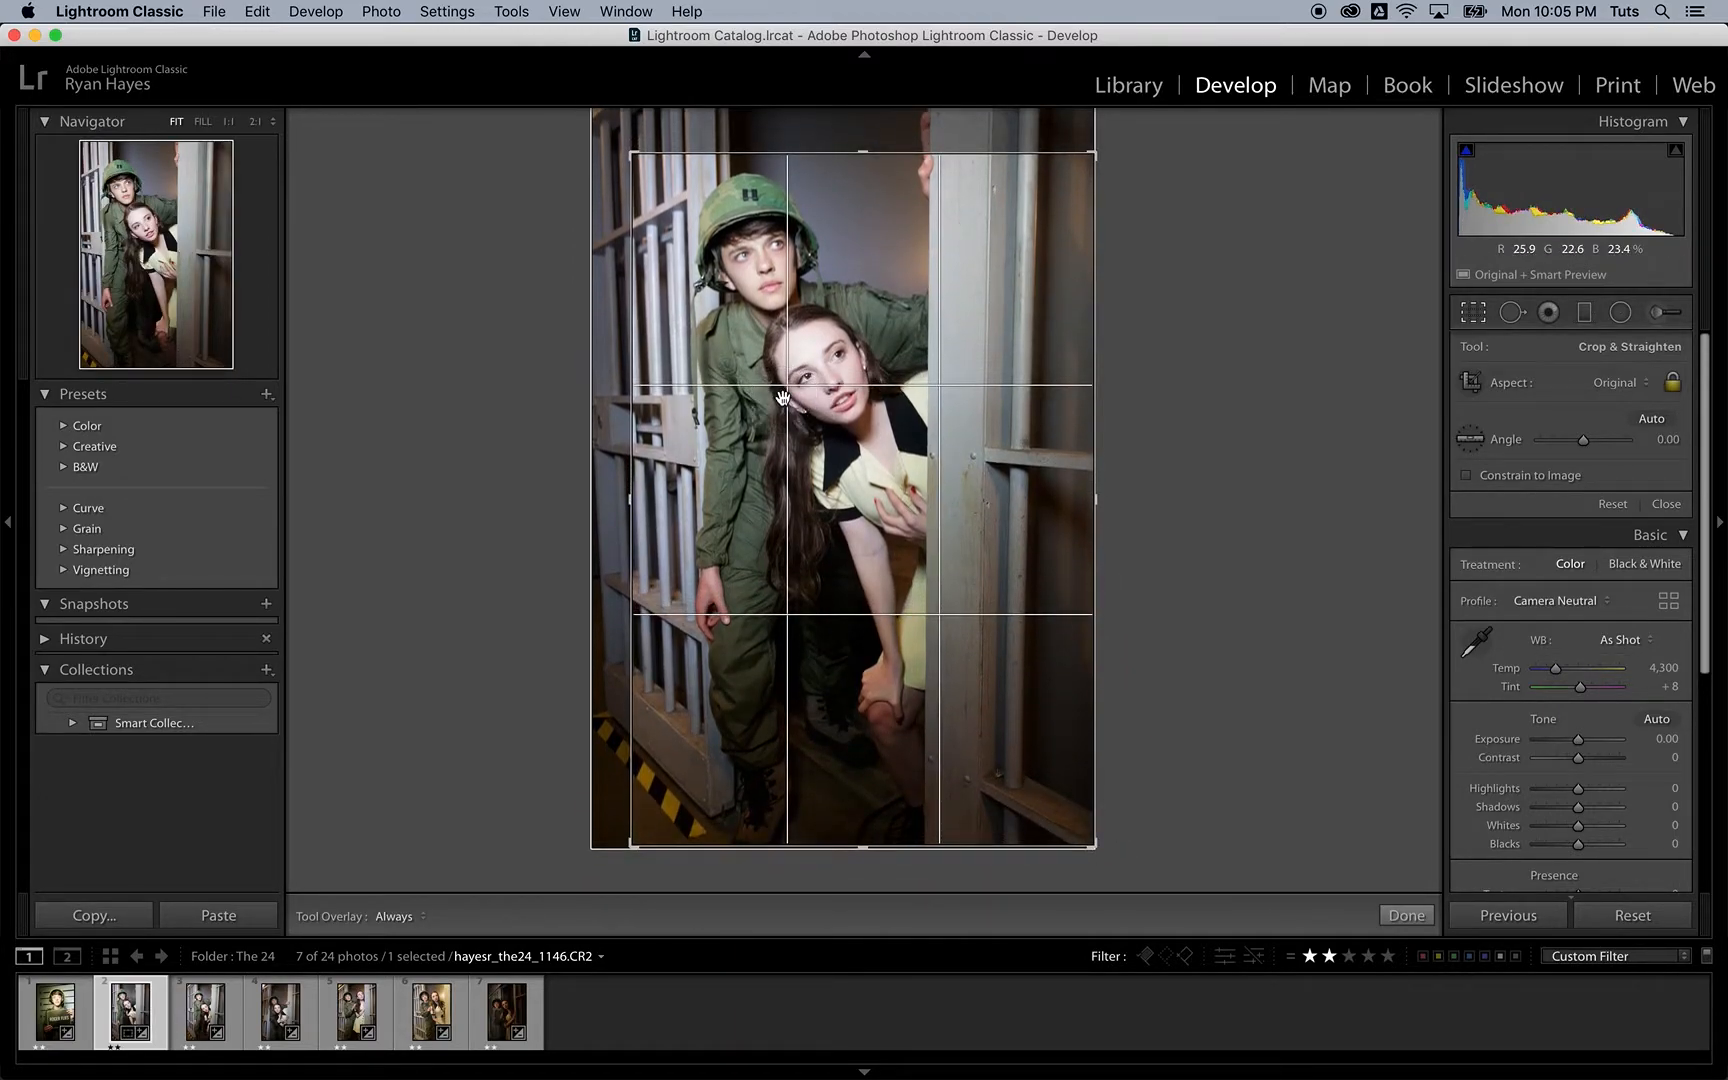
Step: Fine-tune the crop's size and position to trim only a narrow margin from the photo's edges, and apply it
drag(631, 153, 640, 166)
drag(810, 375, 810, 396)
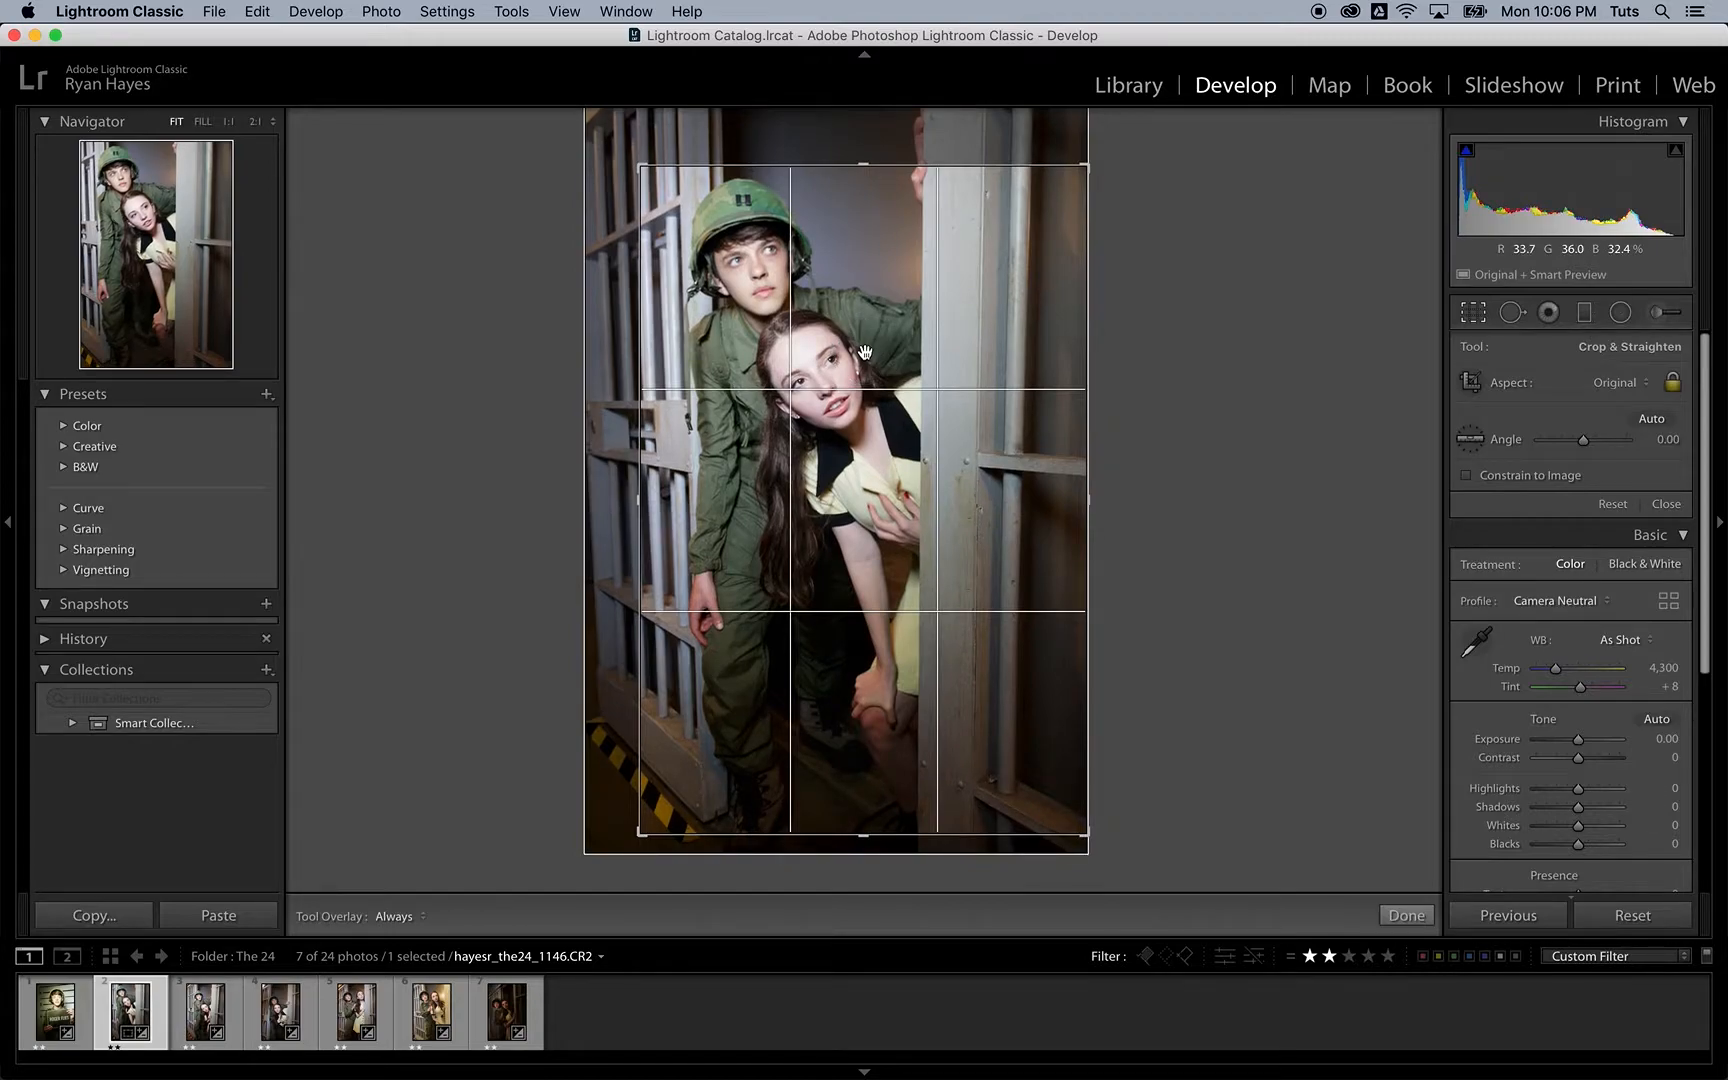
drag(865, 352, 848, 343)
drag(640, 167, 617, 132)
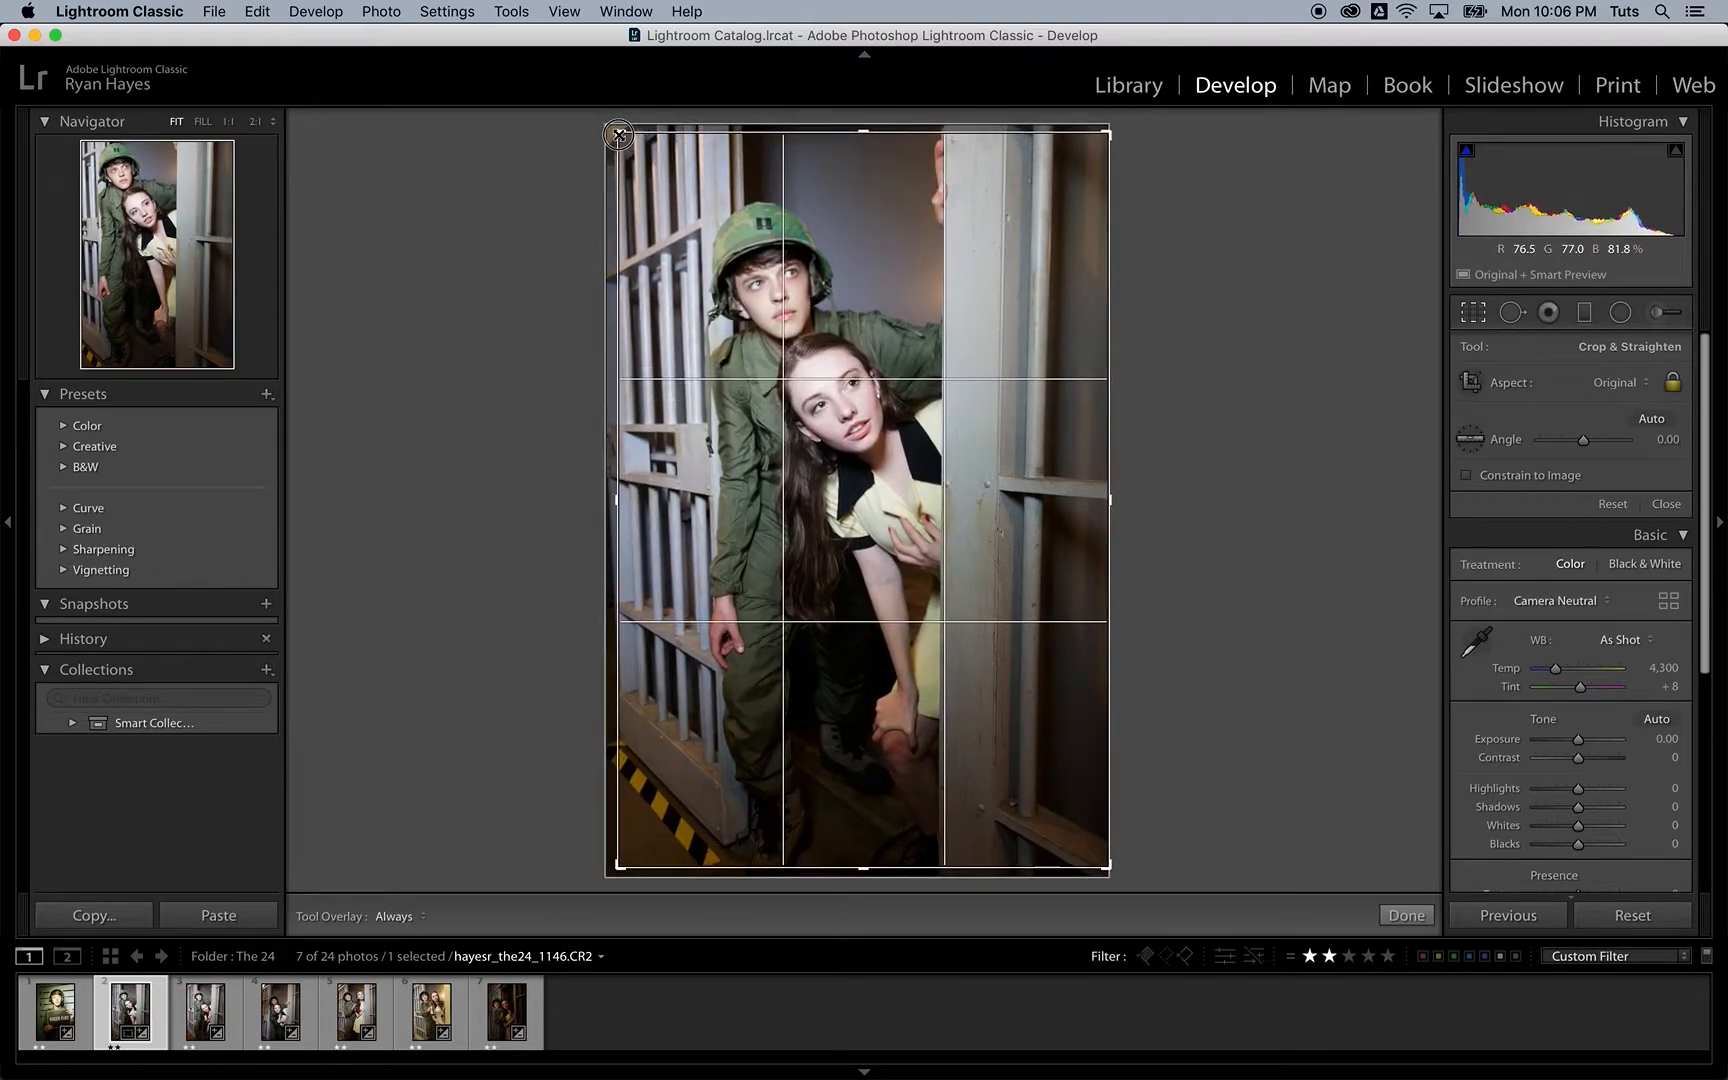
drag(733, 227, 733, 224)
key(Return)
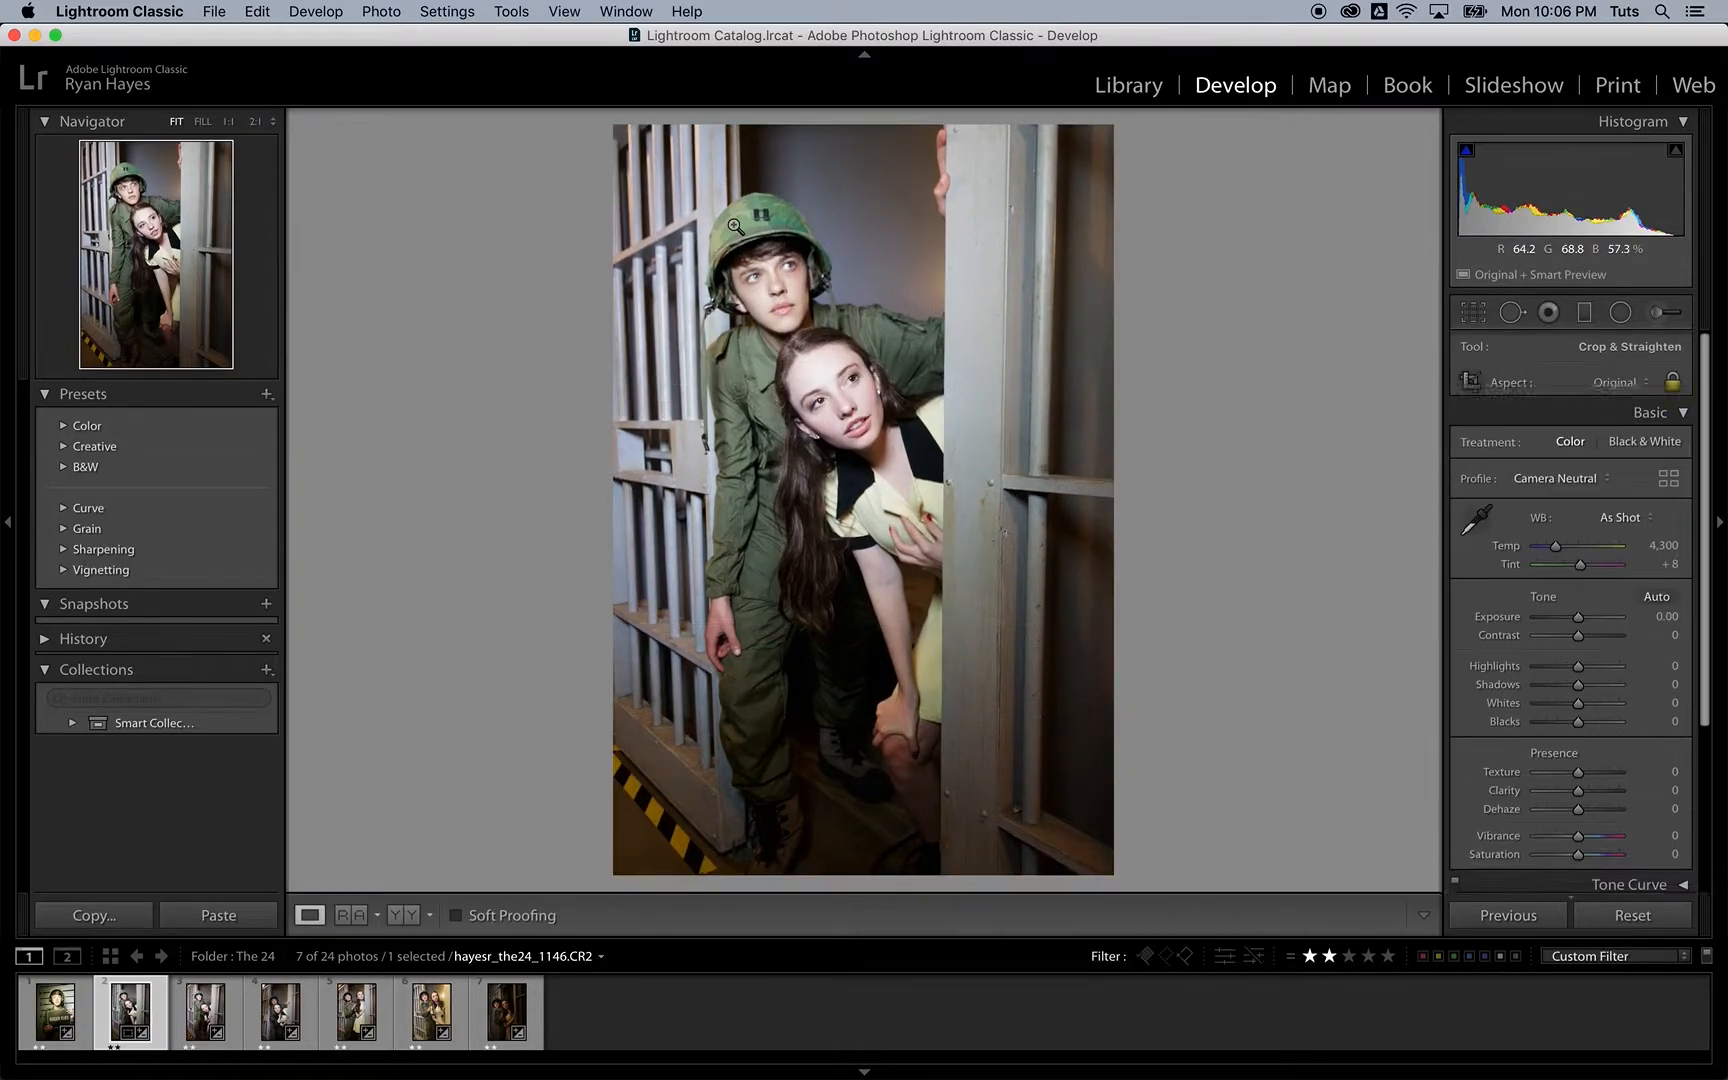